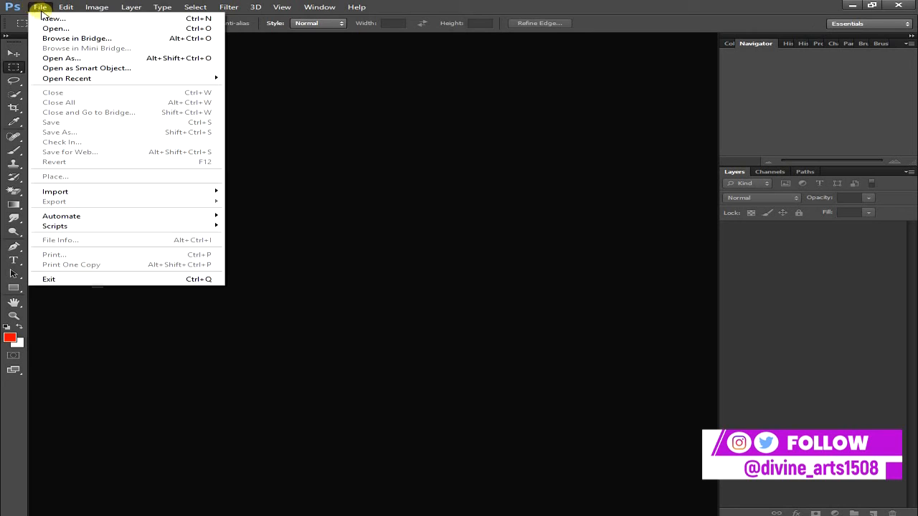
Create a new 1280 × 720 px RGB document at 300 pixels/inch with a white background.
left_click(51, 19)
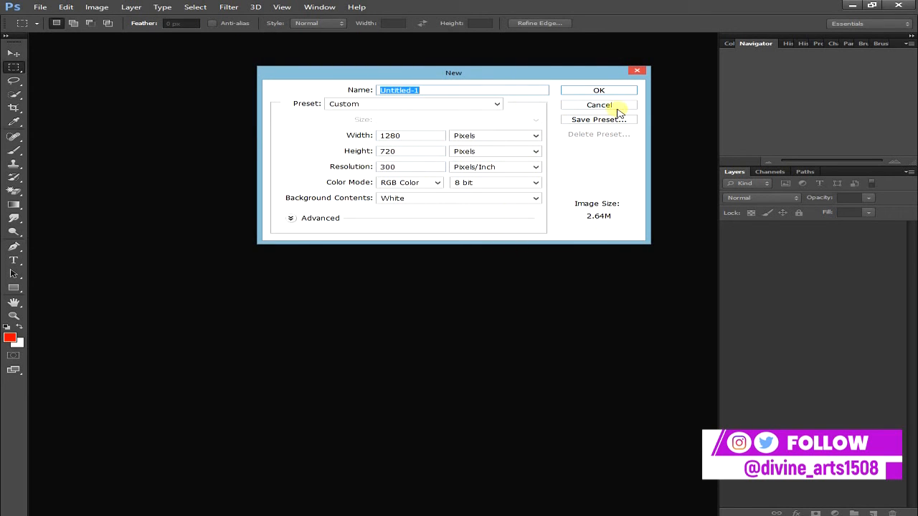
left_click(599, 92)
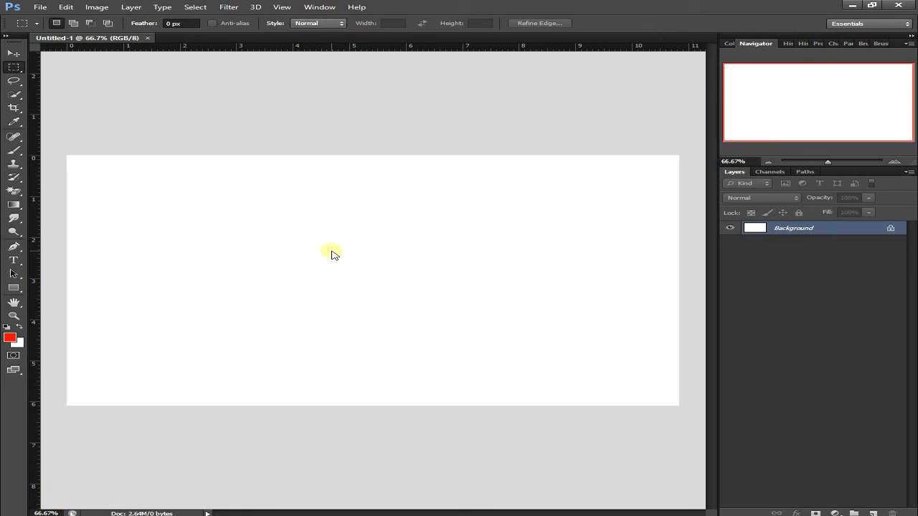
Draw a tall black rectangle about 239 × 569 px near the canvas's left edge with the Rectangle Tool.
left_click(8, 288)
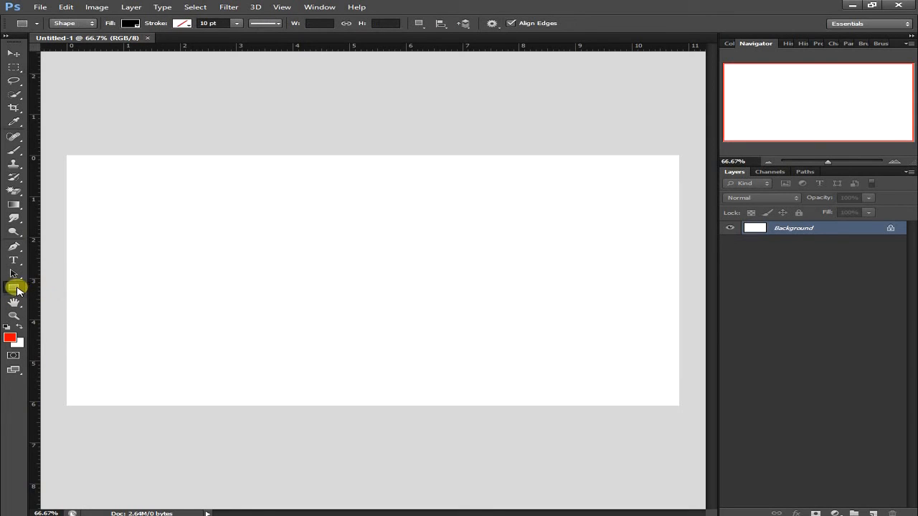
left_click(10, 287)
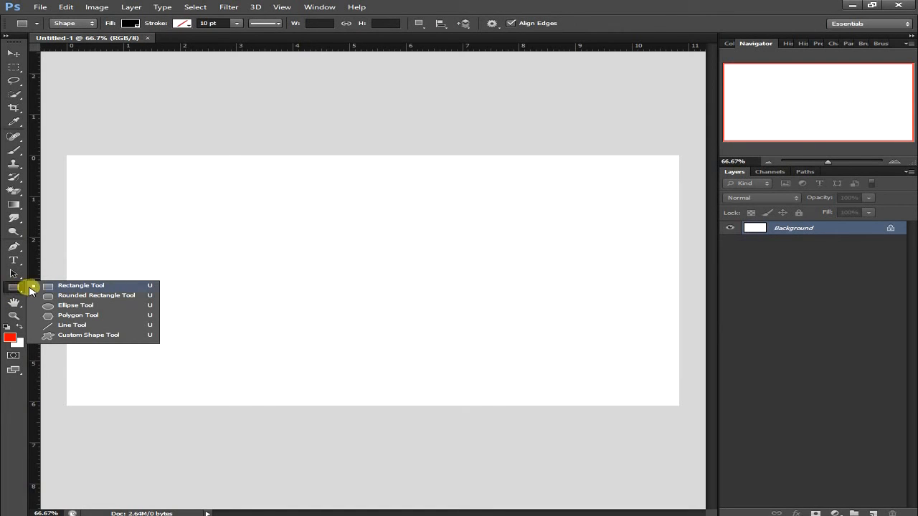
left_click(80, 287)
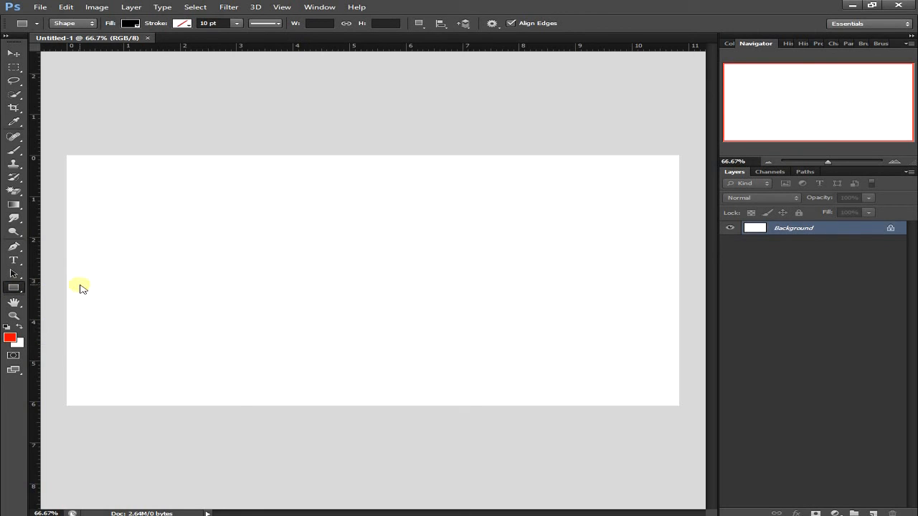
left_click_drag(127, 183, 241, 382)
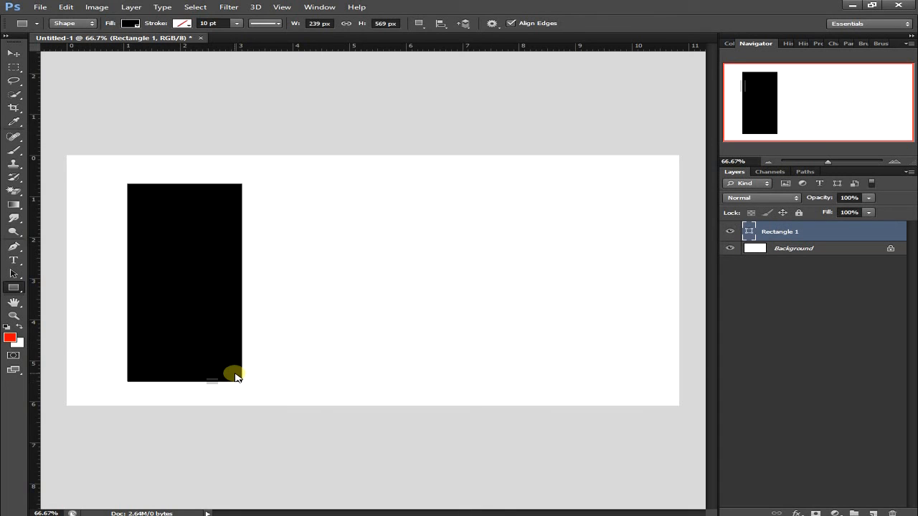
Draw a second rectangle about 348 × 189 px overlapping the black one's right side and fill it yellow.
left_click_drag(348, 229, 180, 295)
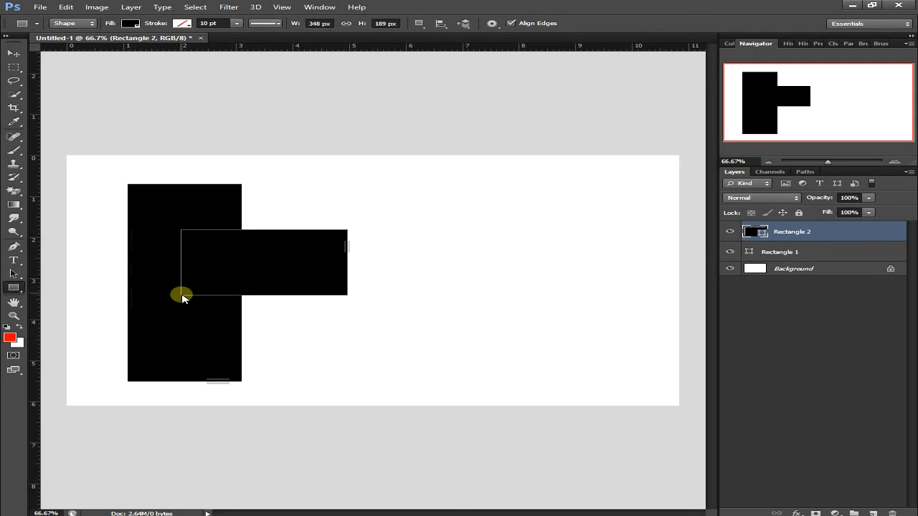
left_click(131, 26)
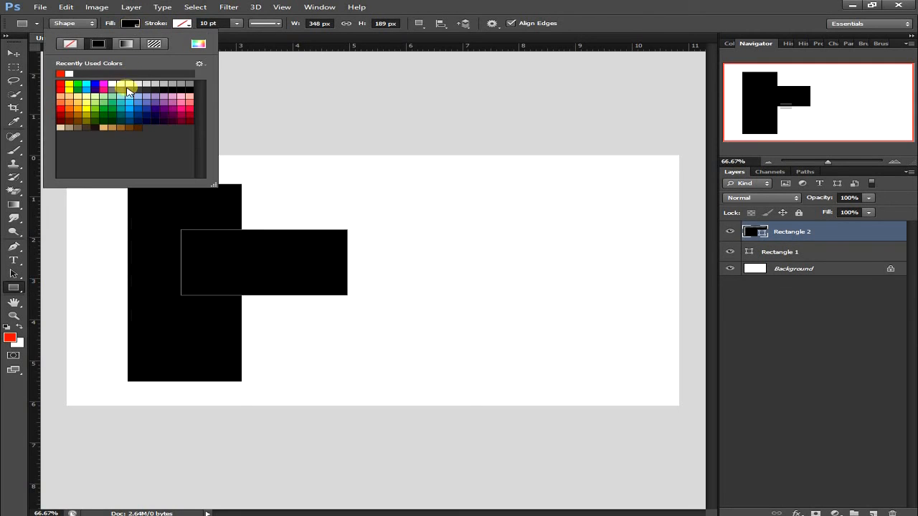
left_click(69, 88)
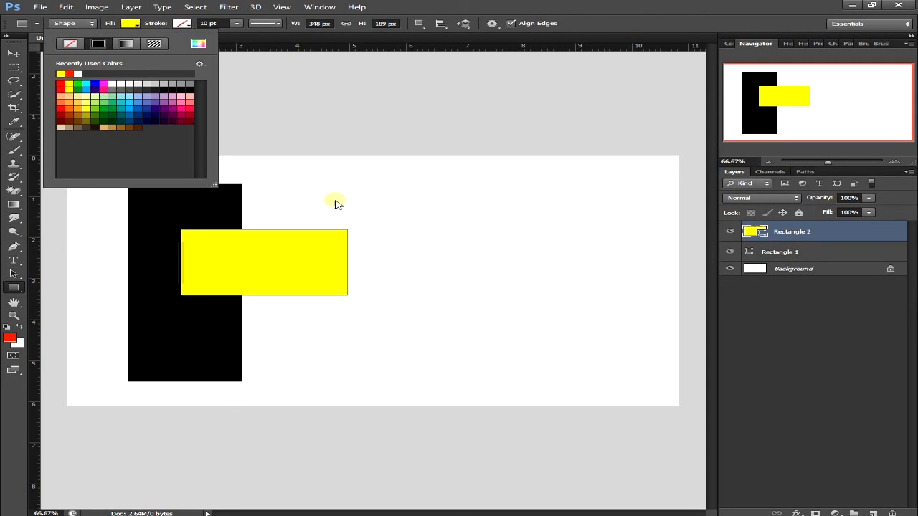
left_click(381, 191)
left_click(381, 190)
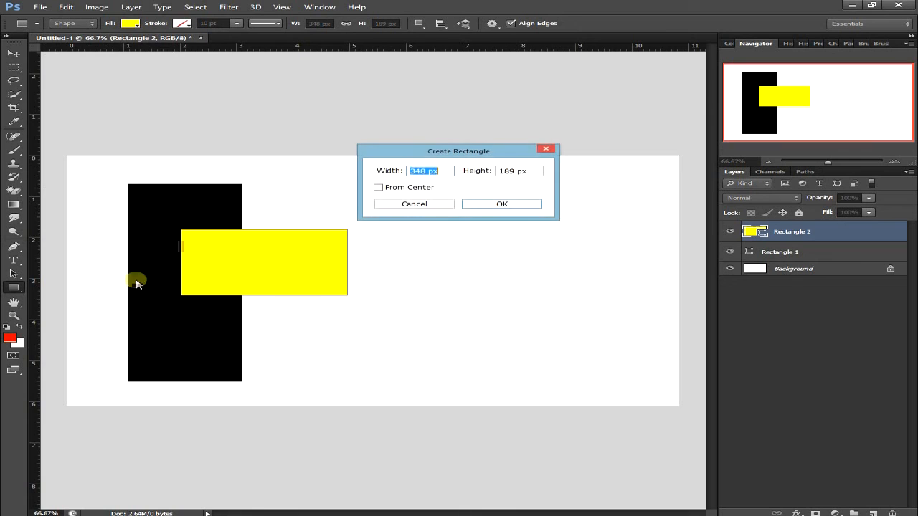
left_click(419, 204)
Draw a third rectangle about 215 × 514 px over the yellow one's right end and fill it dark purple.
mouse_move(308, 194)
left_mouse_down()
mouse_move(359, 342)
mouse_move(410, 371)
left_mouse_up()
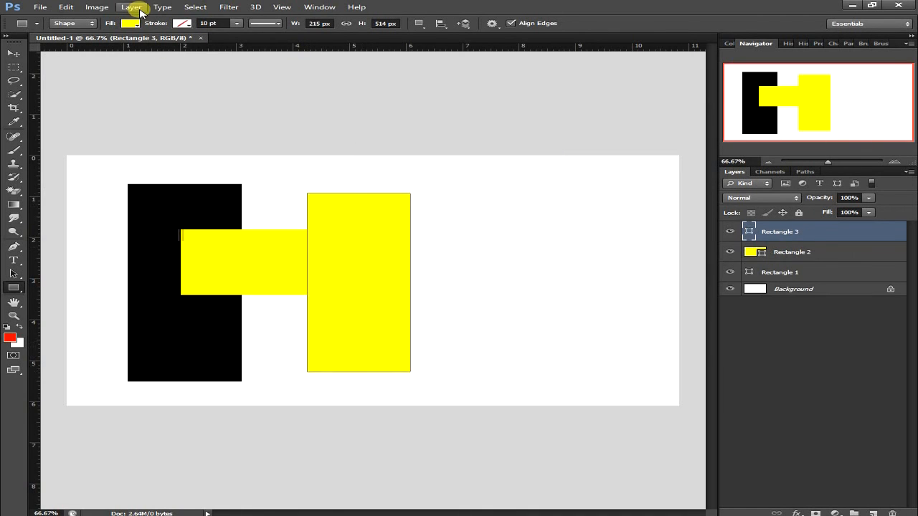
left_click(131, 23)
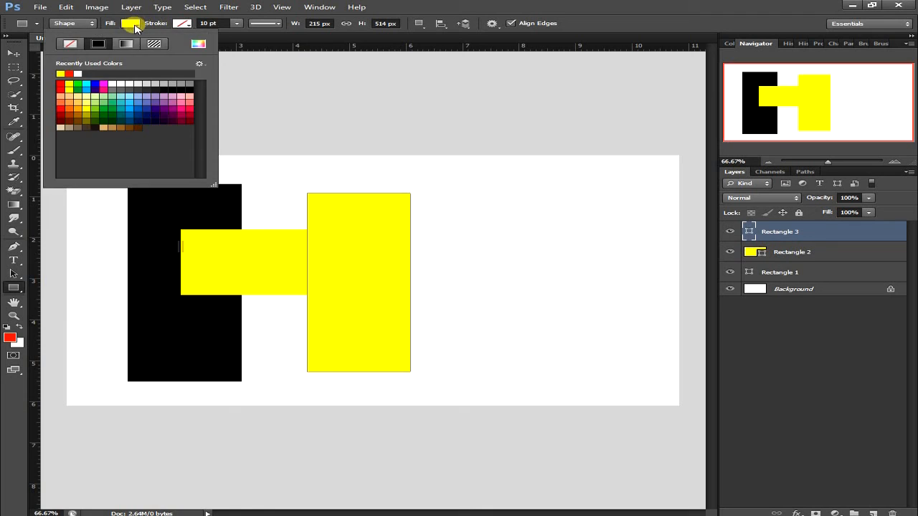
left_click(175, 120)
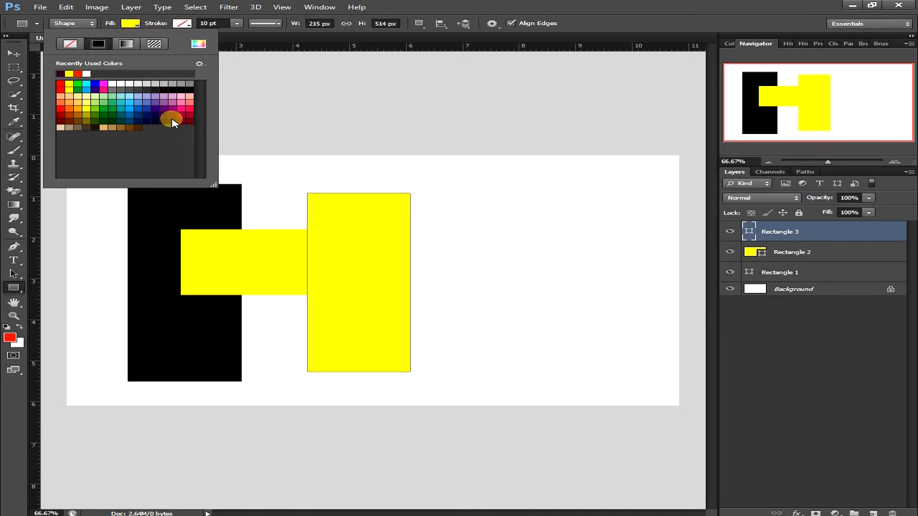
left_click(452, 196)
left_click(446, 187)
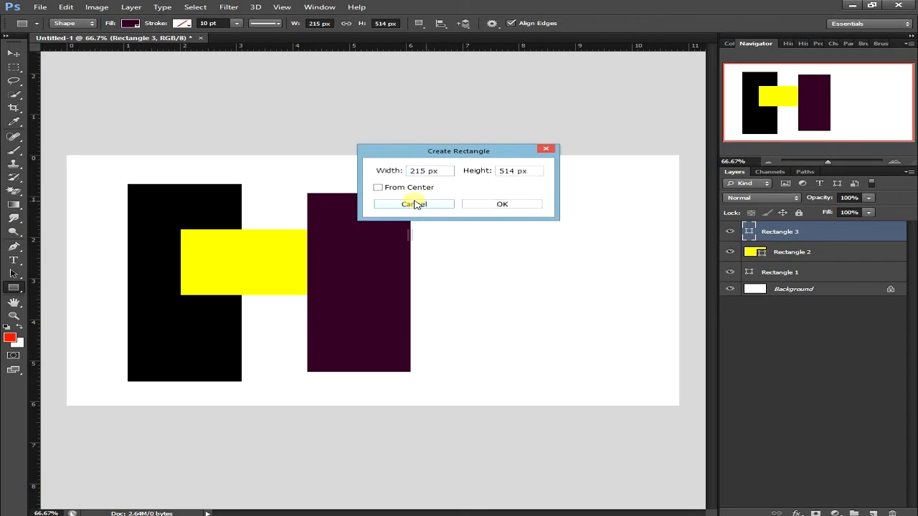
left_click(414, 205)
Move the dark purple rectangle slightly up and left so its top aligns with the black rectangle's top.
left_click(13, 53)
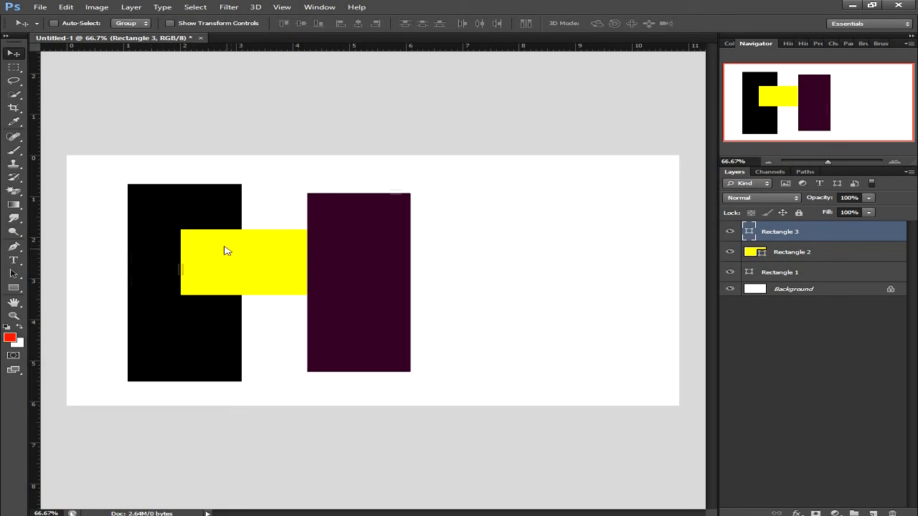
mouse_move(175, 249)
left_mouse_down()
mouse_move(244, 248)
mouse_move(164, 250)
mouse_move(263, 254)
mouse_move(160, 250)
mouse_move(248, 254)
mouse_move(177, 248)
left_mouse_up()
mouse_move(328, 277)
left_mouse_down()
mouse_move(304, 265)
mouse_move(322, 271)
left_mouse_up()
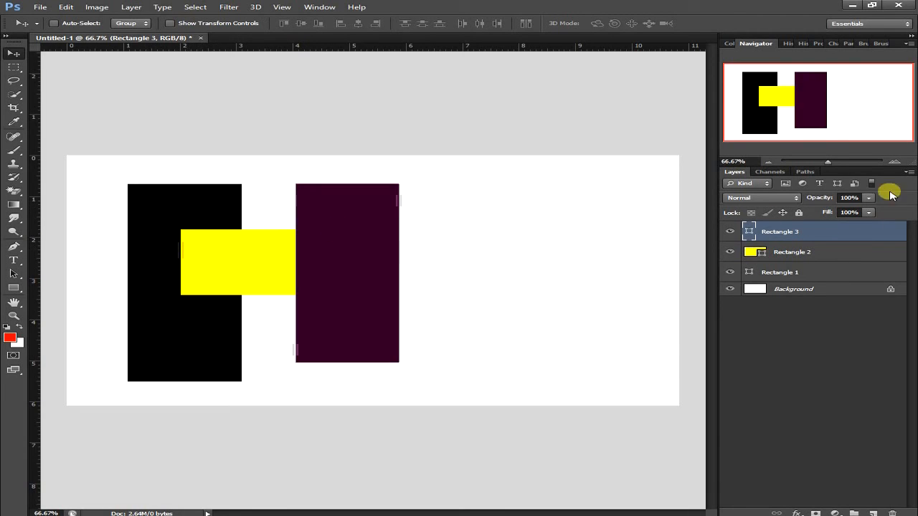
Collapse the docked panels to icons and reopen the Layers panel.
left_click(908, 37)
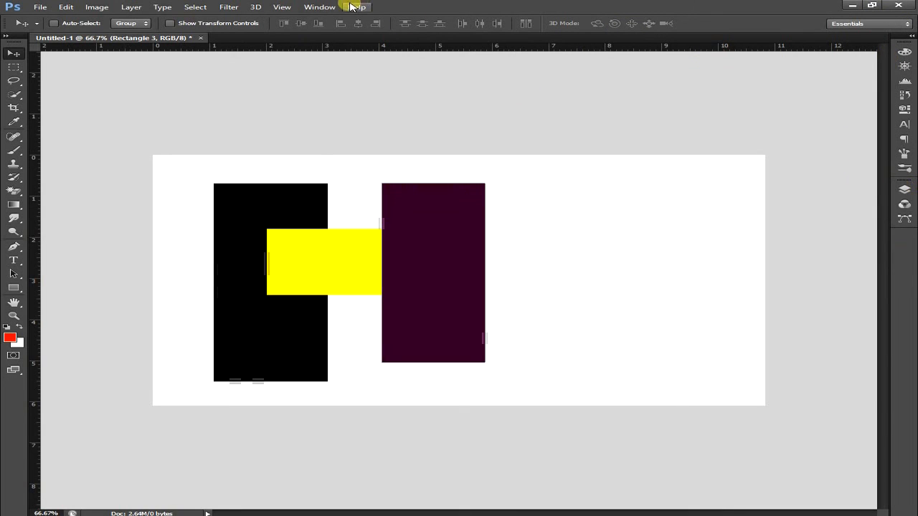
left_click(316, 7)
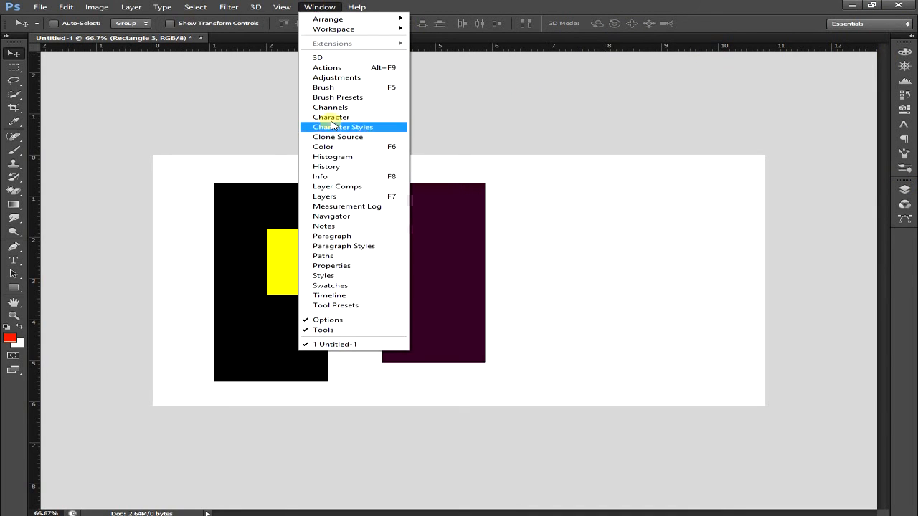
left_click(339, 196)
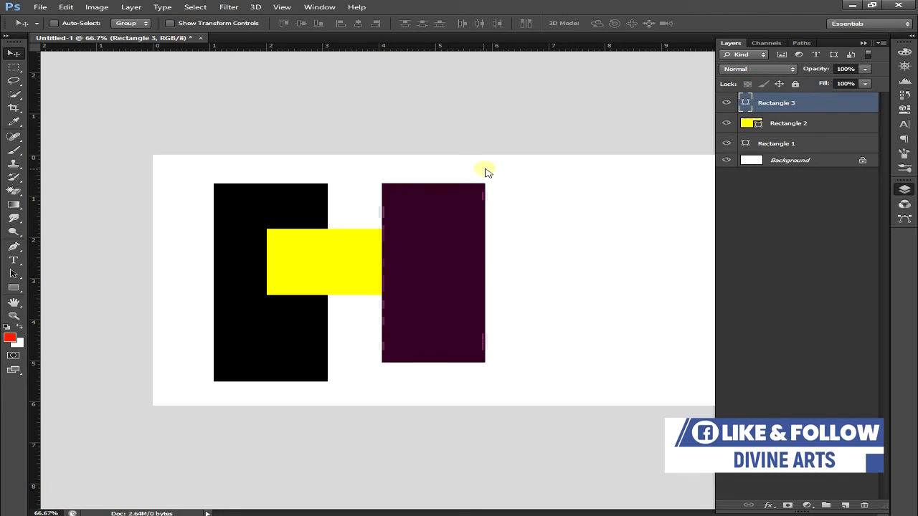
Hide the Rectangle 3 layer and show it again.
left_click(726, 103)
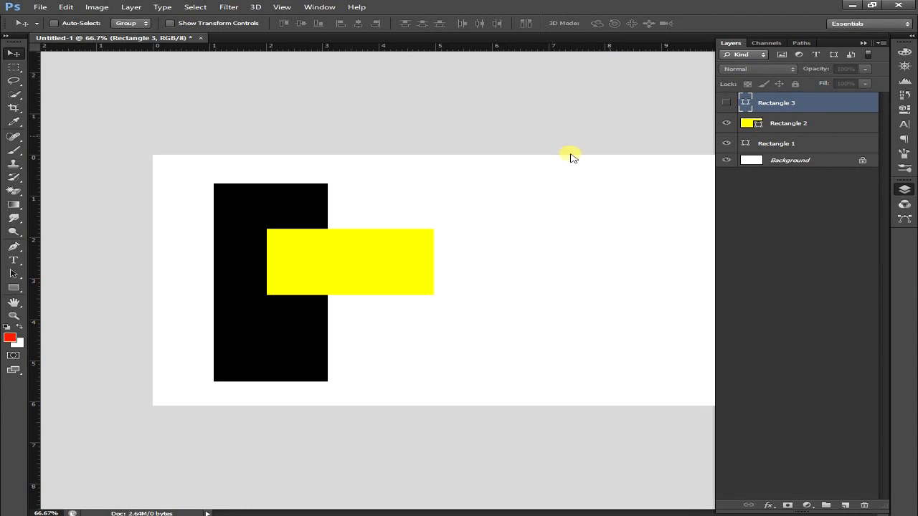
left_click(726, 103)
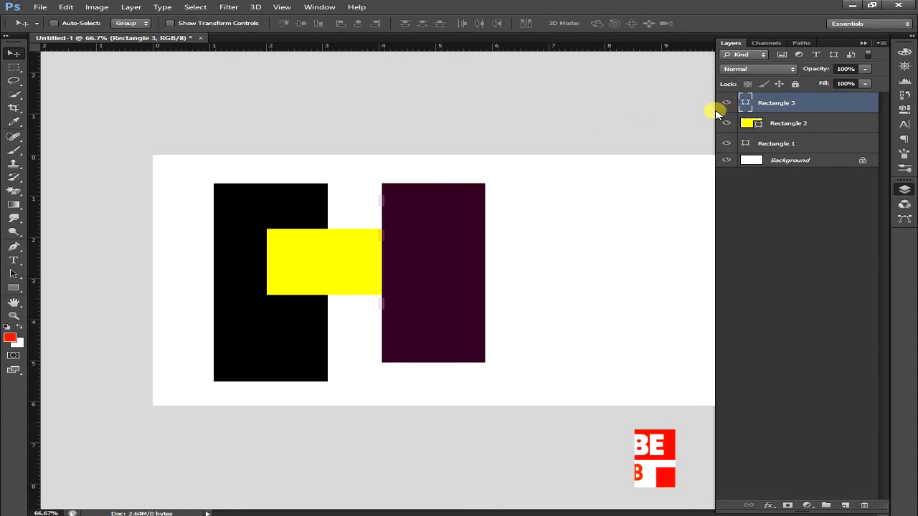
Move the yellow rectangle and the dark purple rectangle slightly down, selecting each one's own layer.
left_click(784, 125)
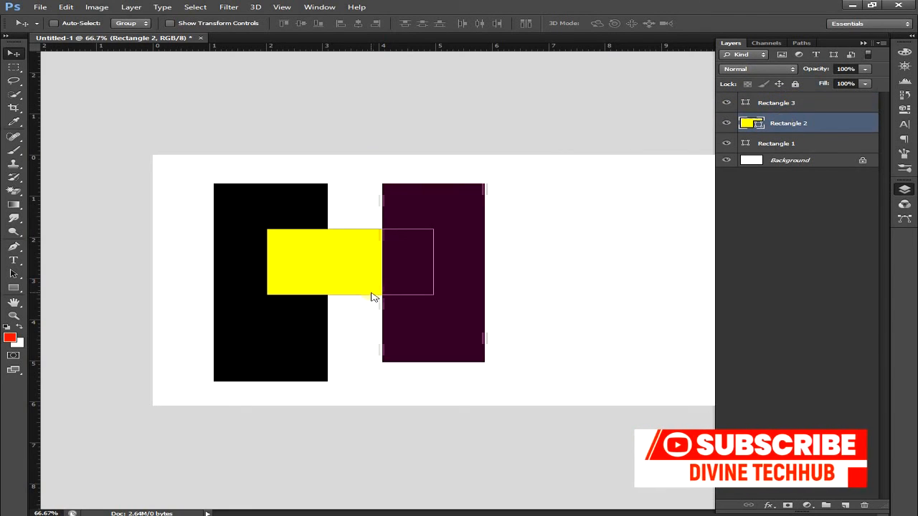
left_click_drag(371, 291, 367, 312)
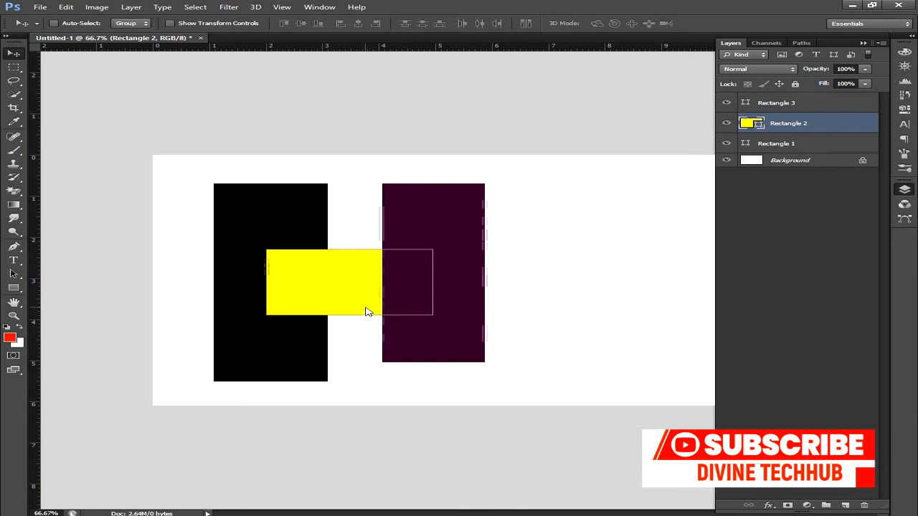
left_click(787, 102)
mouse_move(449, 279)
left_mouse_down()
mouse_move(435, 248)
mouse_move(422, 290)
mouse_move(547, 272)
mouse_move(453, 291)
left_mouse_up()
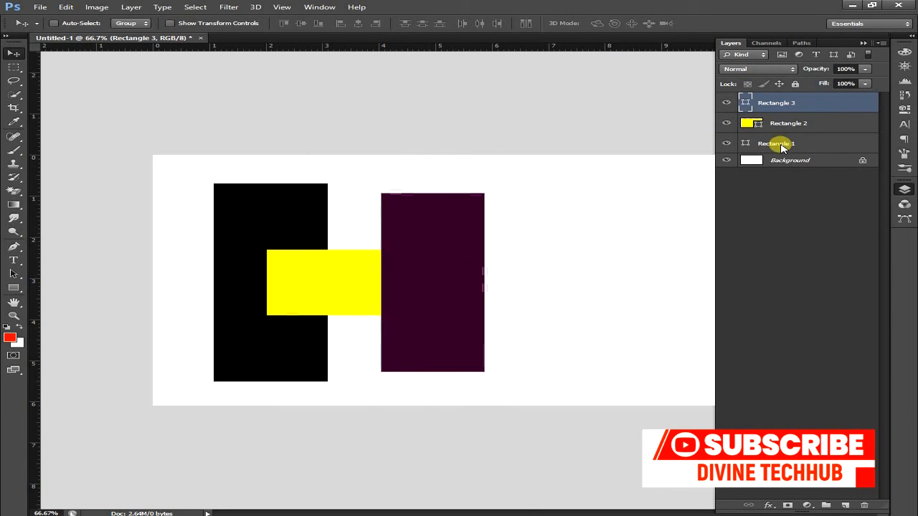
Move the black rectangle slightly up and left on its own layer, leaving no layer selected.
left_click(780, 143)
left_click_drag(331, 315, 309, 322)
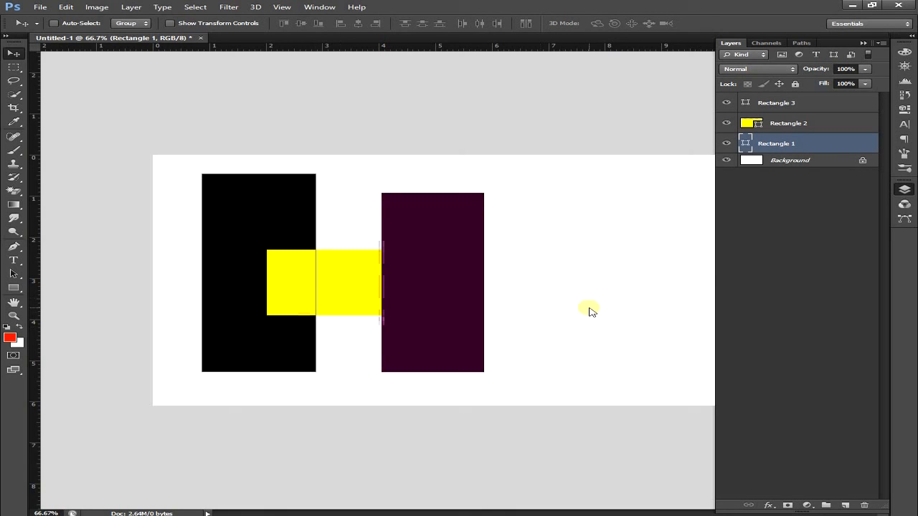
left_click(753, 231)
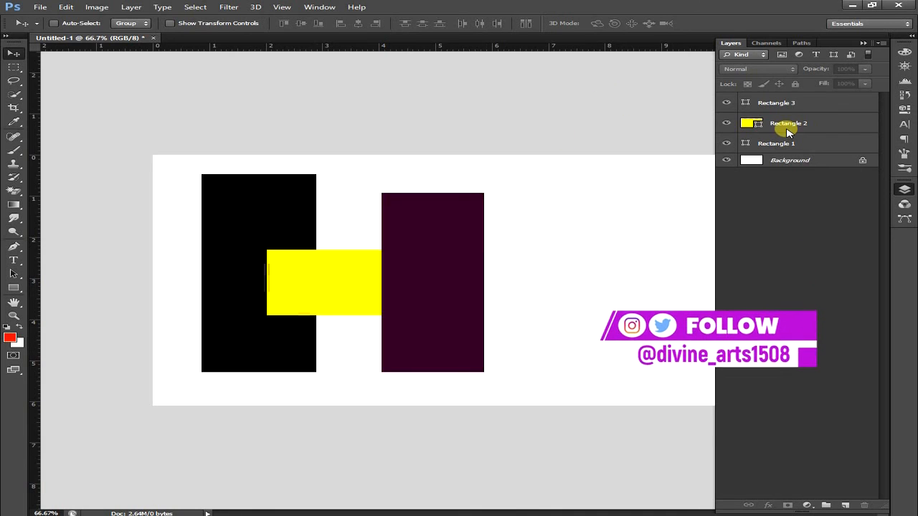
Rename the Rectangle 1 layer as Black.
left_click(787, 105)
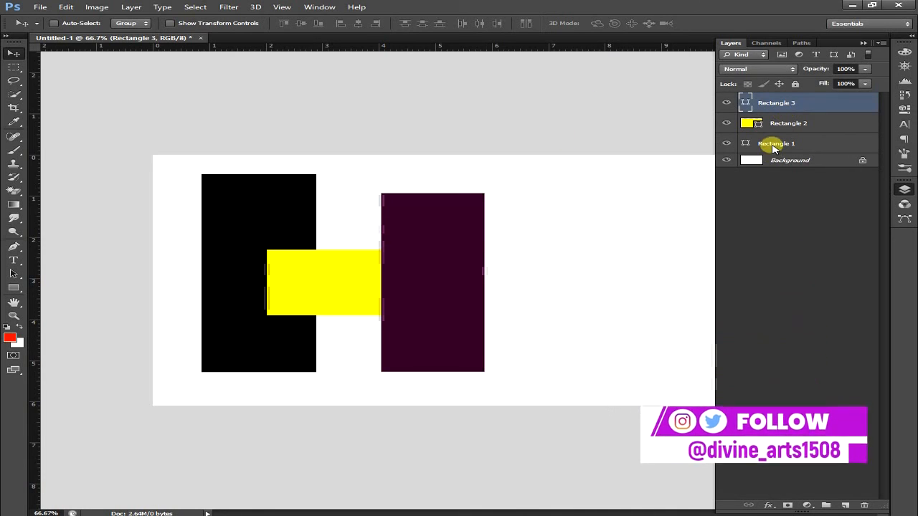
left_click(775, 145)
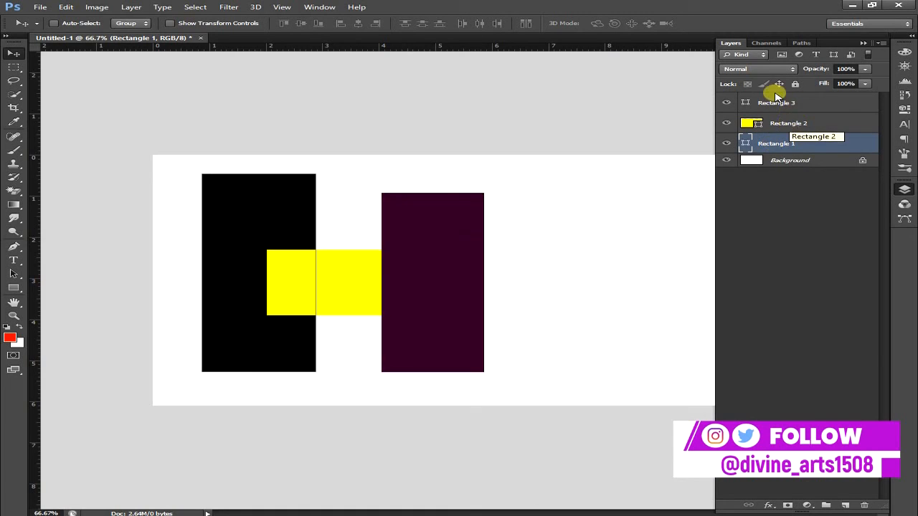
double_click(778, 146)
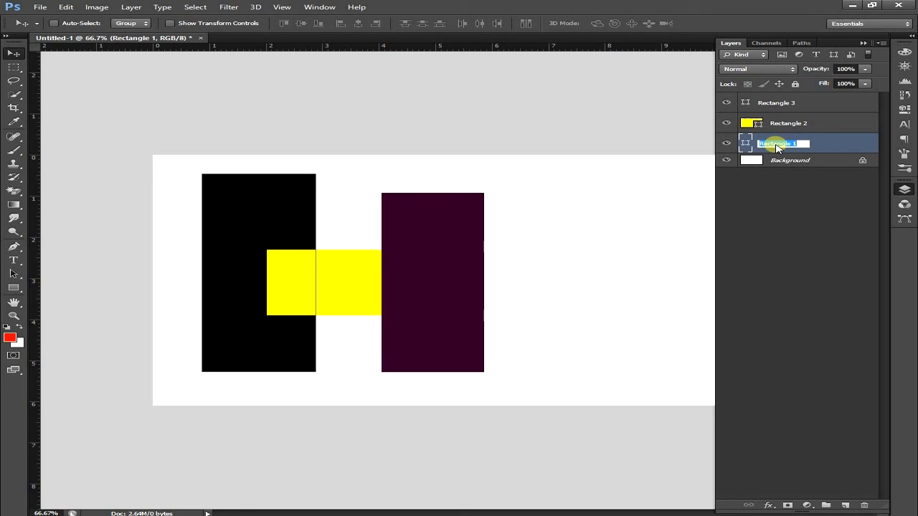
type("Black")
key("Return")
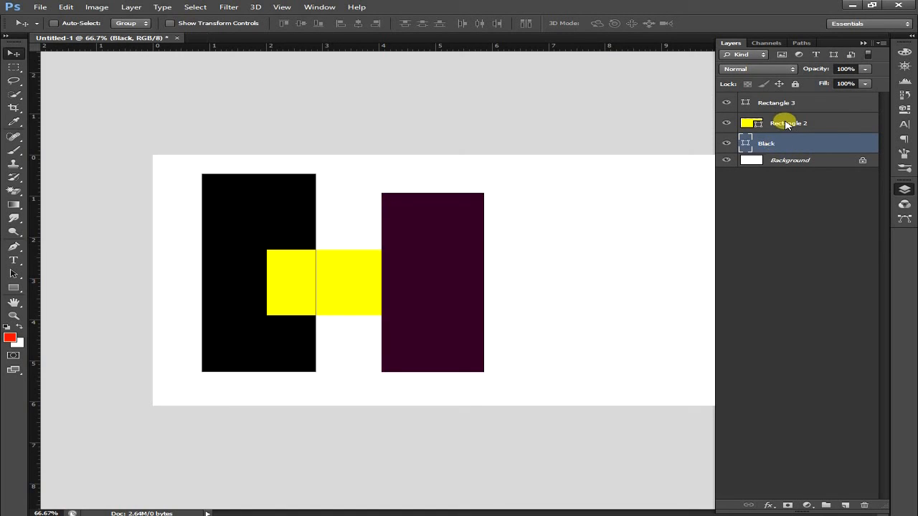
Rename the Rectangle 2 layer as Yellow.
double_click(787, 124)
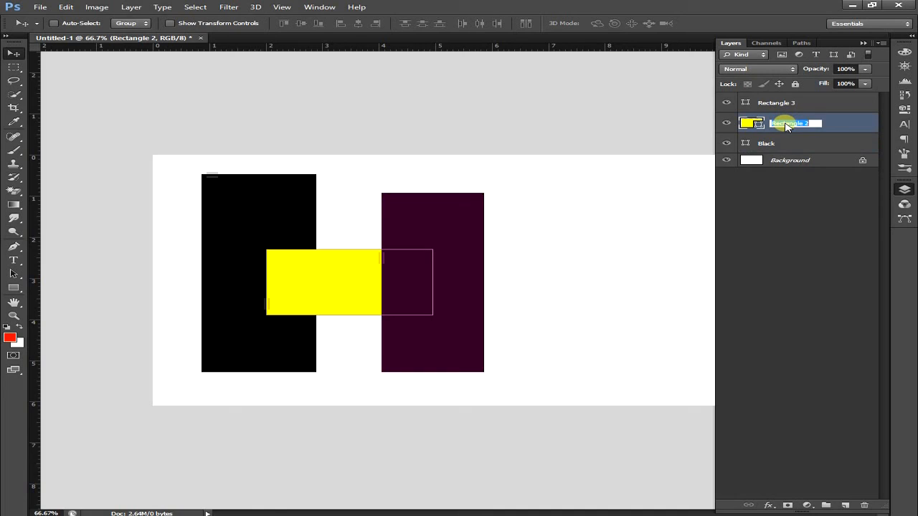
type("Yellow")
key("Return")
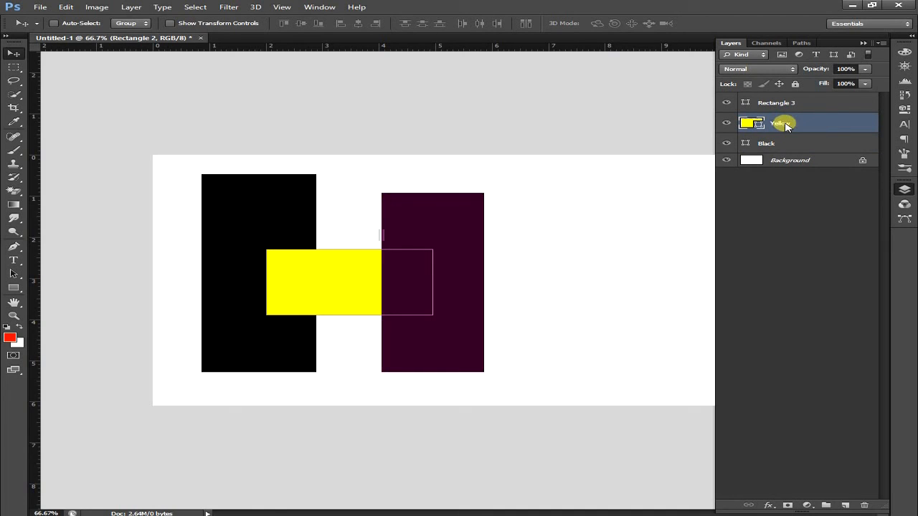
Rename the Rectangle 3 layer as move.
double_click(779, 104)
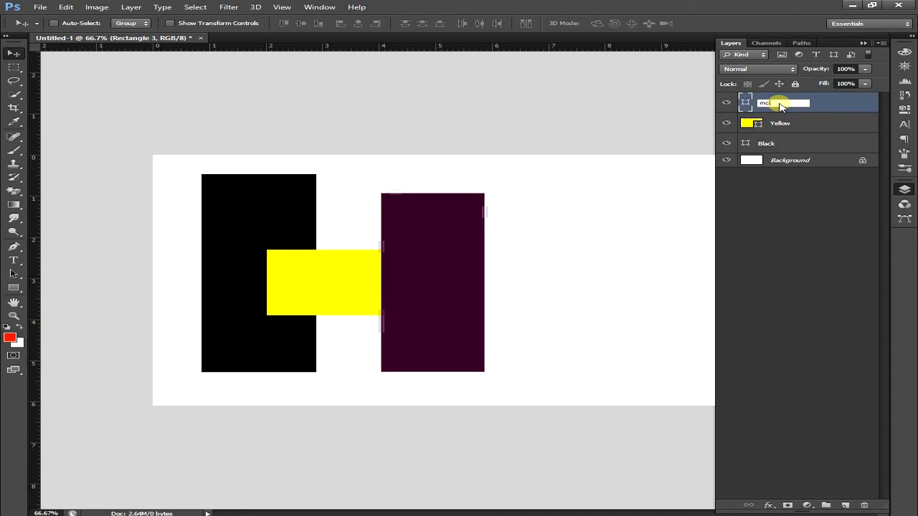
type("move")
key("Return")
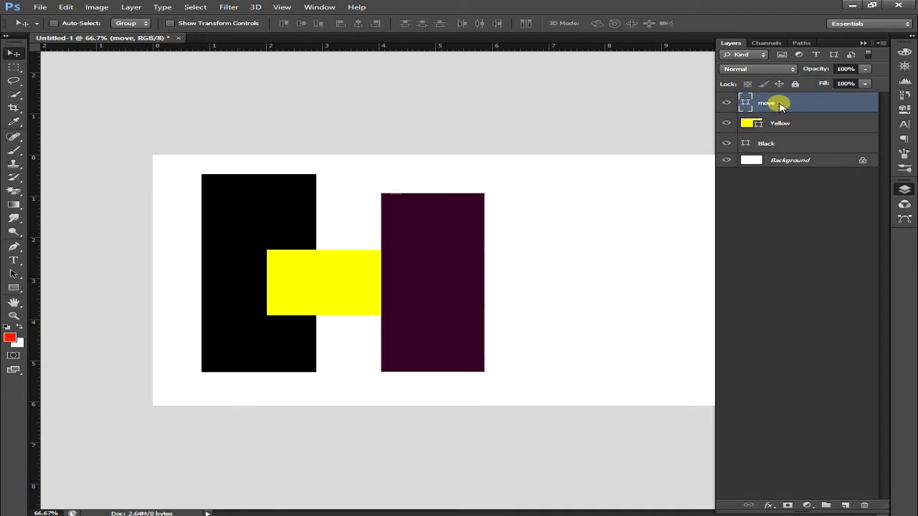
Select the Black layer and move the black rectangle slightly right and down on the canvas.
left_click(784, 145)
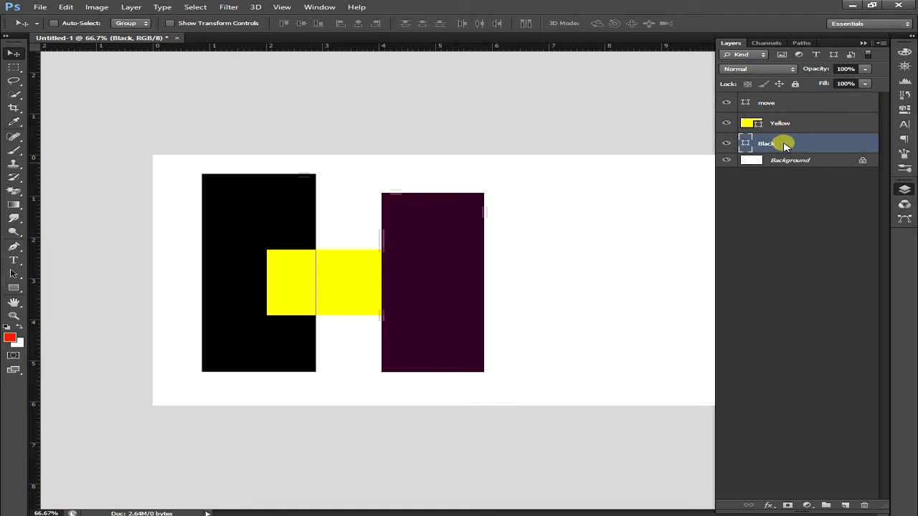
left_click(247, 222)
left_click(840, 135)
left_click(839, 145)
left_click(239, 255)
mouse_move(239, 257)
left_mouse_down()
mouse_move(220, 252)
mouse_move(338, 262)
mouse_move(249, 260)
left_mouse_up()
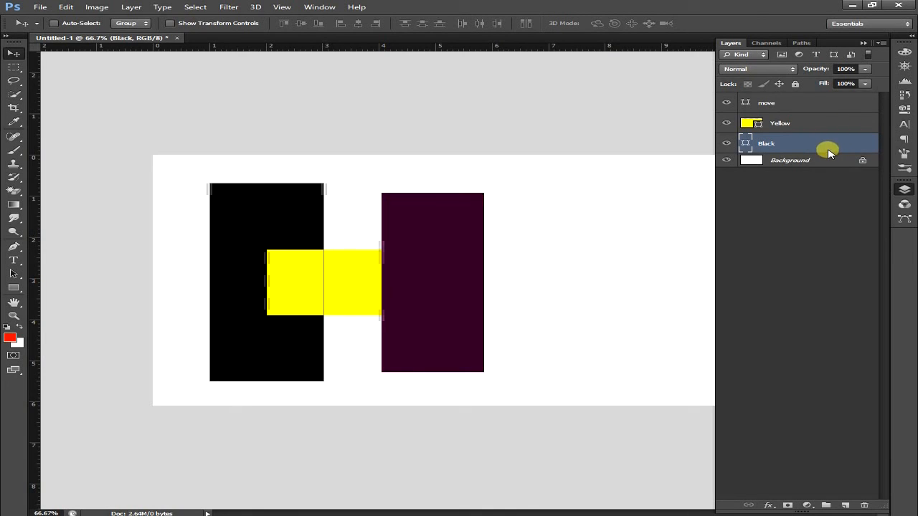
Move the Black layer above the Yellow layer in the stacking order, and return it beneath Yellow.
left_click_drag(814, 146, 809, 119)
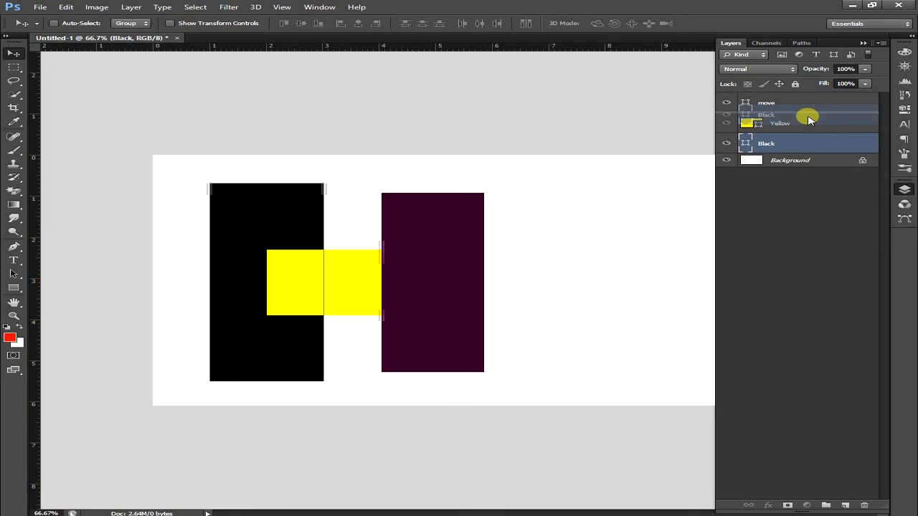
left_click_drag(809, 119, 807, 117)
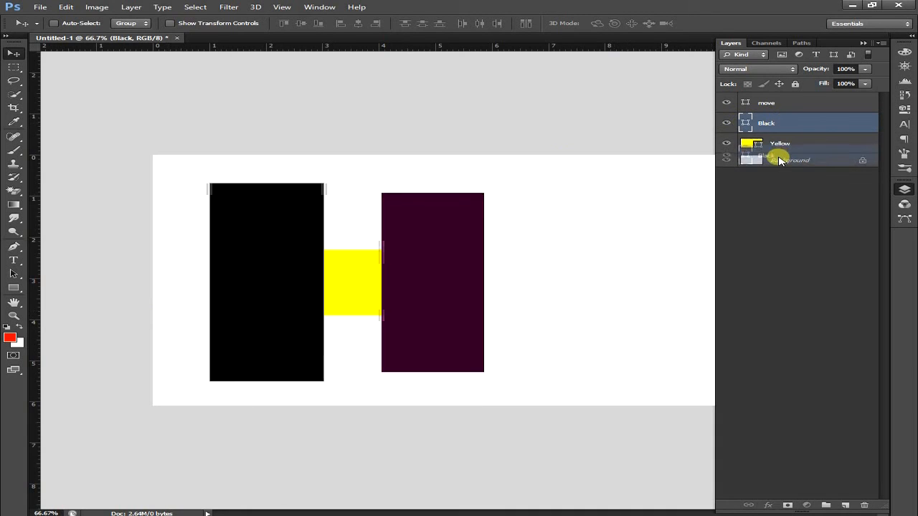
left_click_drag(779, 124, 769, 150)
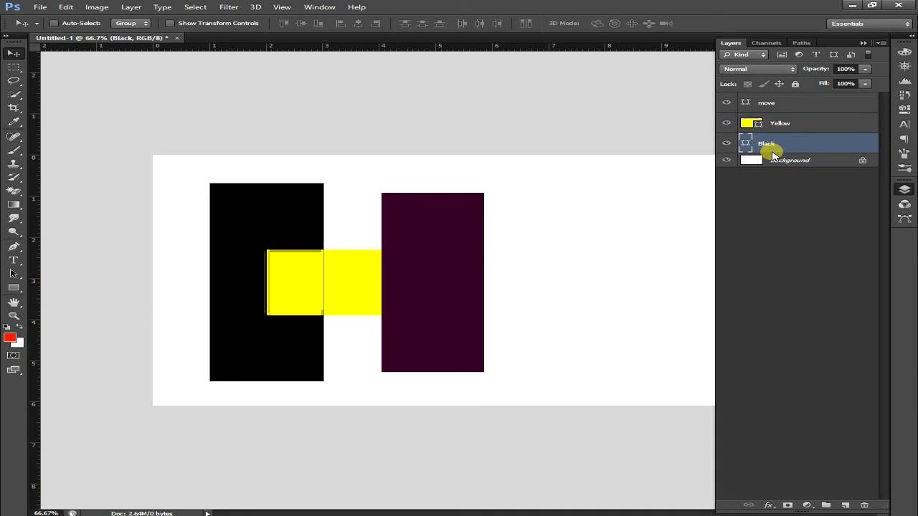
Reorder the layer named move so it sits beneath Black and directly above Background, leaving no layer selected.
left_click(792, 105)
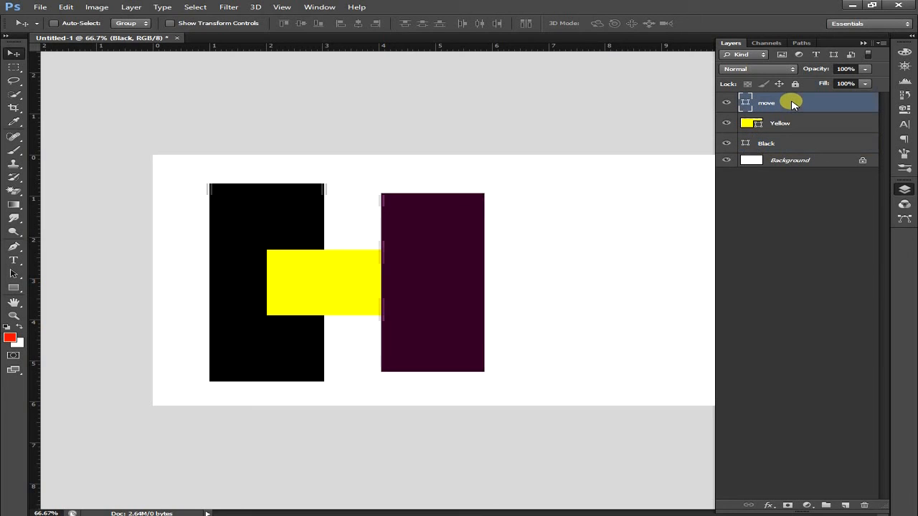
double_click(782, 104)
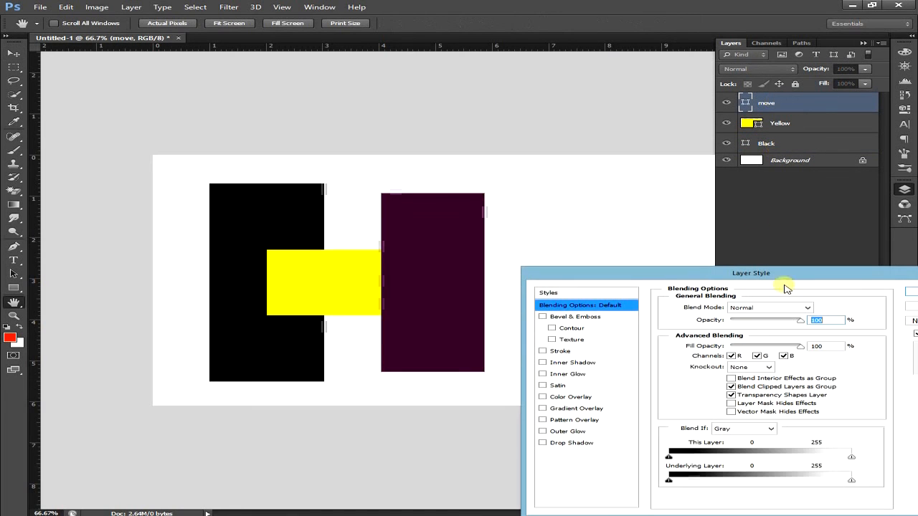
left_click(907, 309)
left_click_drag(779, 102, 774, 156)
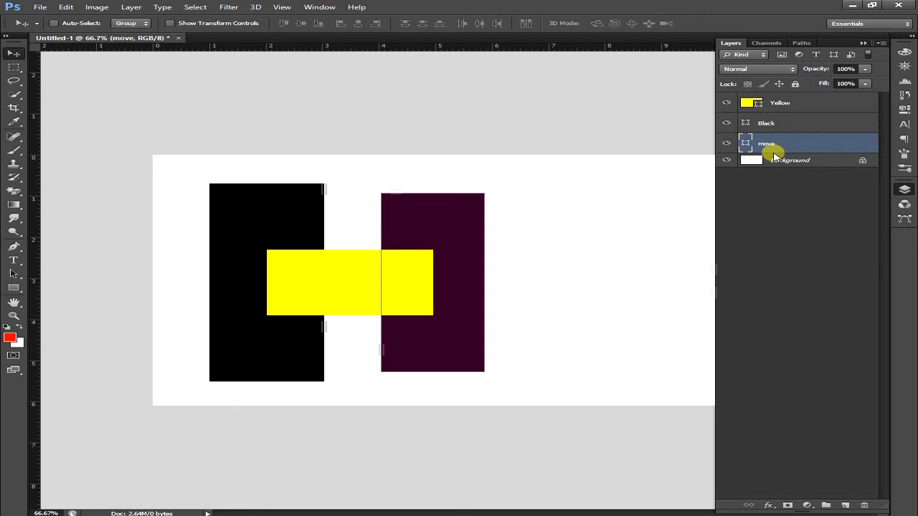
left_click(789, 232)
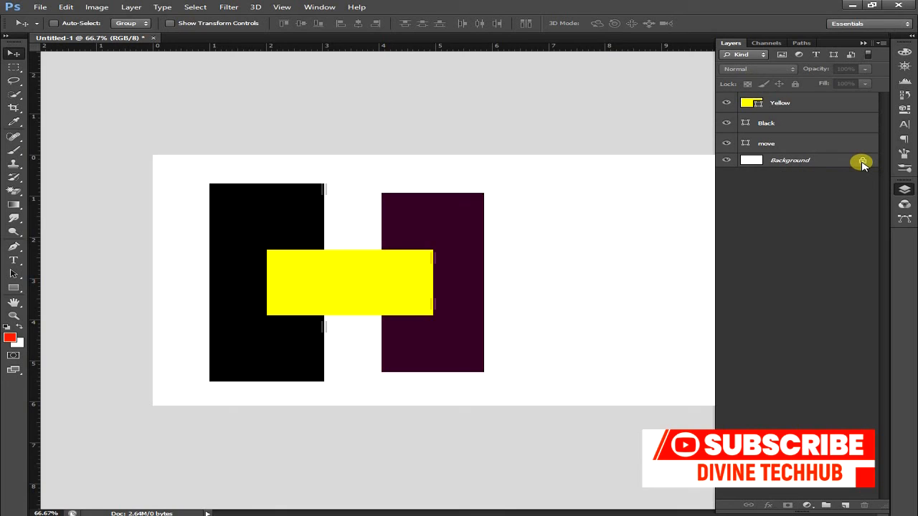
Select the Yellow layer and move the yellow rectangle slightly up and to the right.
left_click(796, 163)
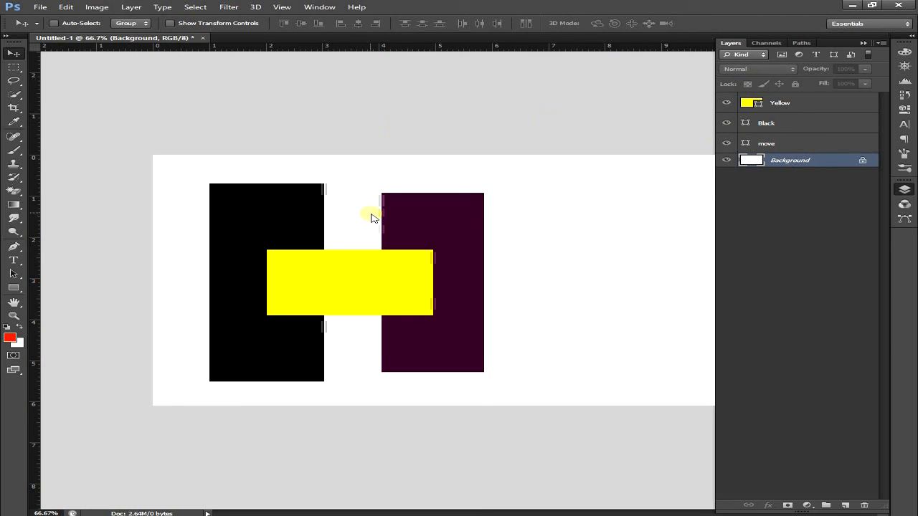
left_click(802, 102)
mouse_move(448, 304)
left_mouse_down()
mouse_move(582, 228)
mouse_move(414, 274)
mouse_move(416, 287)
mouse_move(454, 289)
left_mouse_up()
Try to move the locked Background layer with the Move tool.
left_click(806, 159)
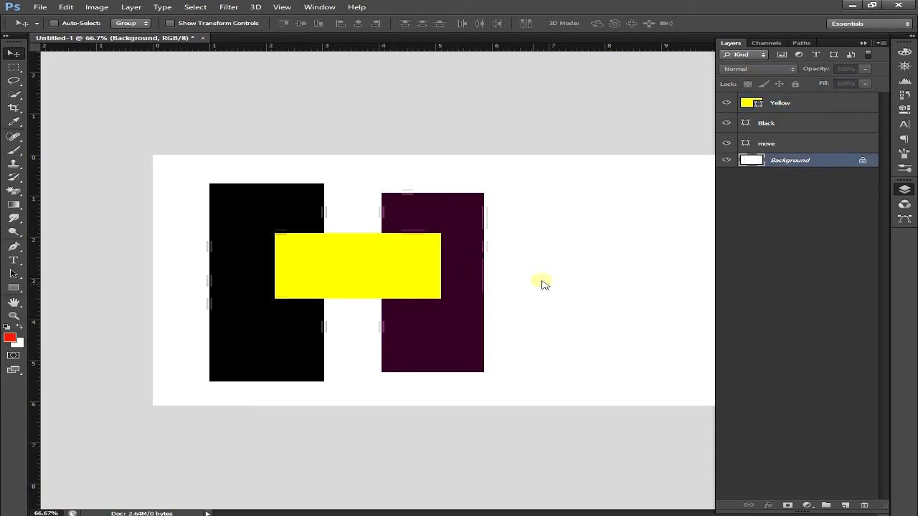
left_click_drag(547, 254, 585, 240)
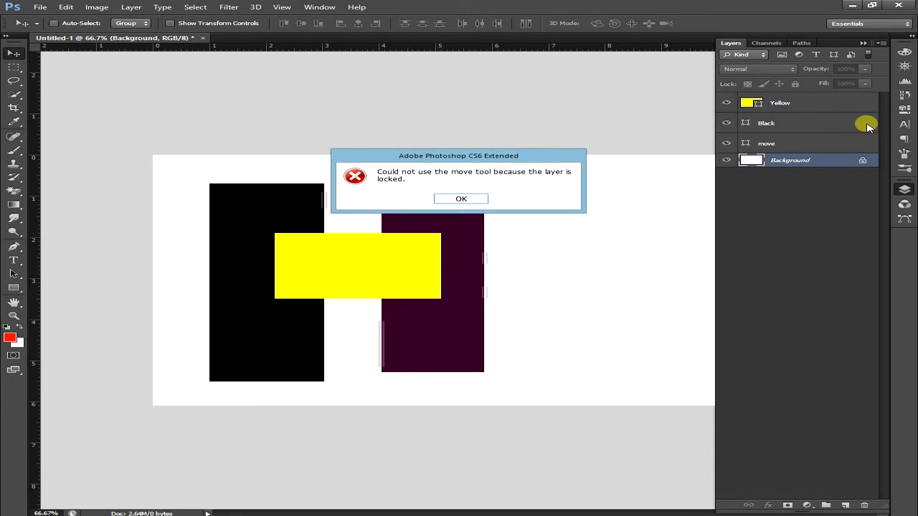
left_click(460, 199)
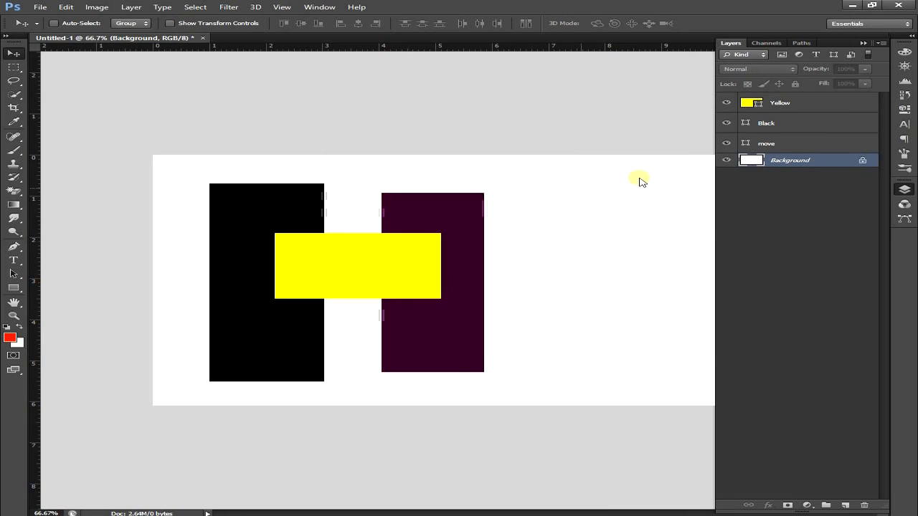
left_click(543, 254)
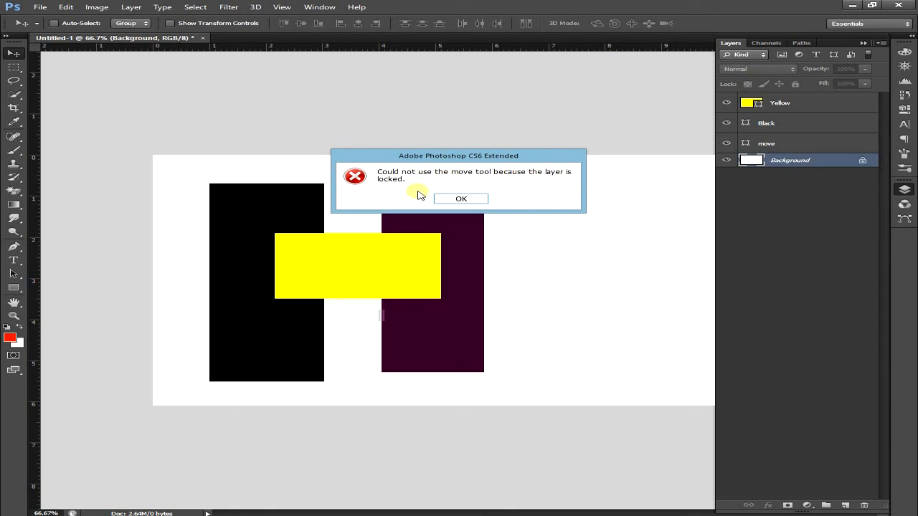
left_click(459, 198)
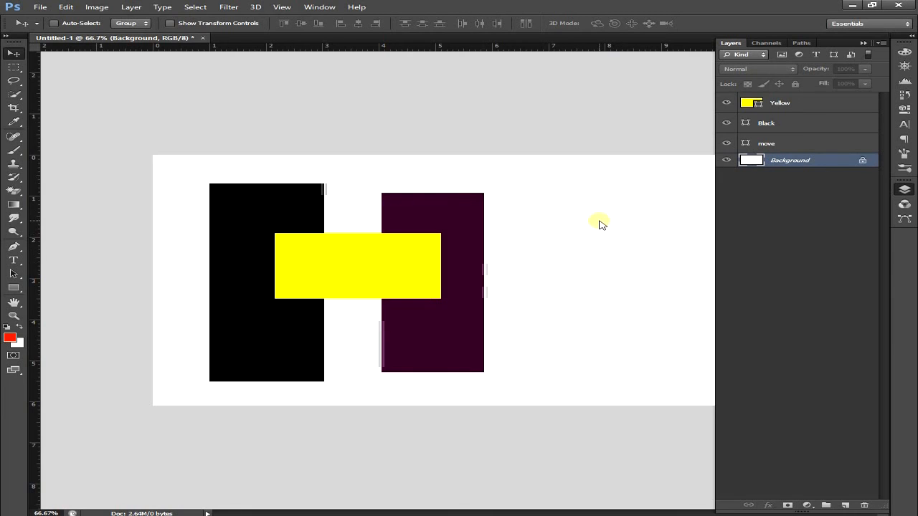
Convert the locked Background into a regular layer named Background.
double_click(863, 161)
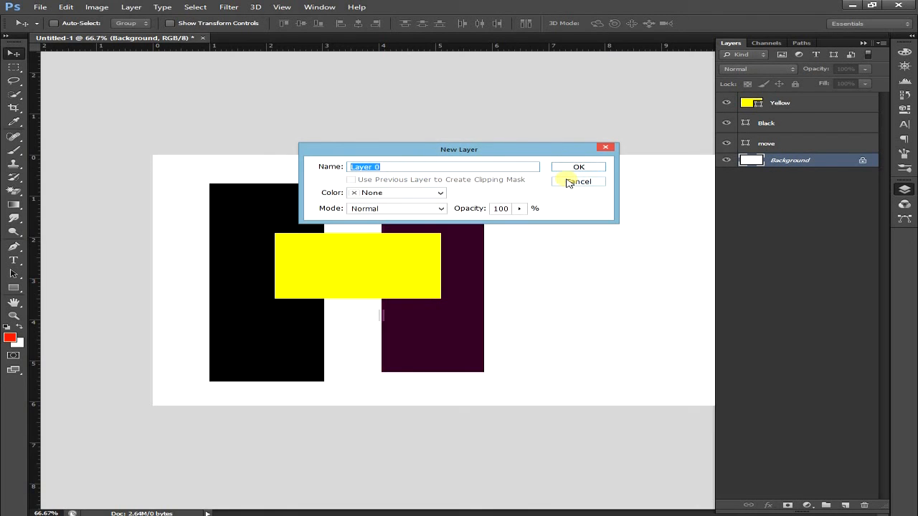
type("Backg")
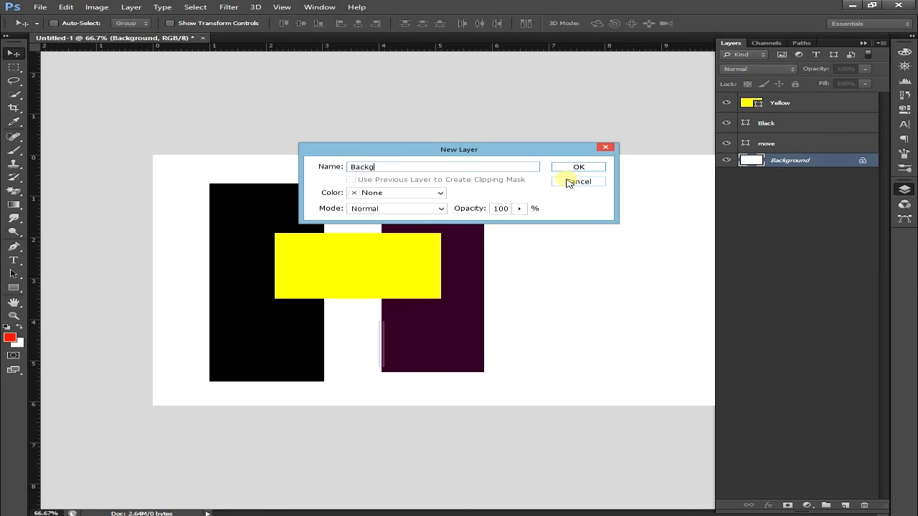
type("round")
key("Return")
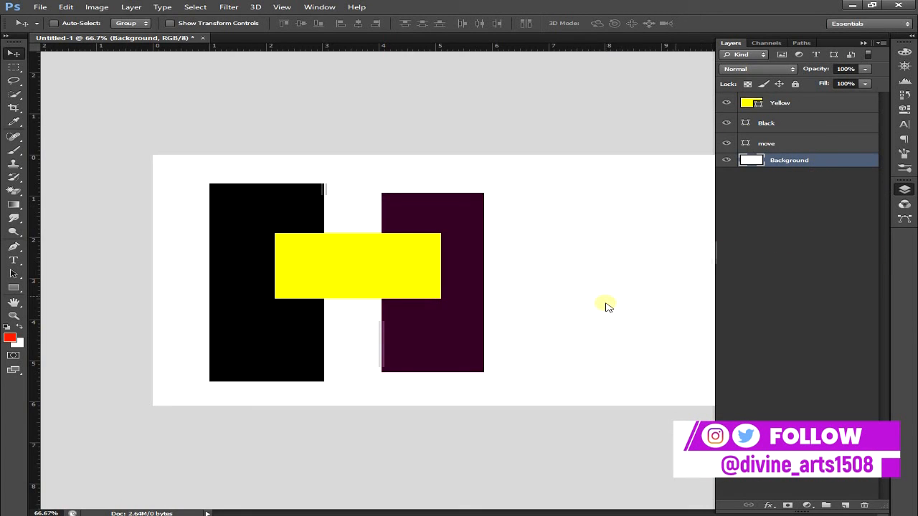
Move the unlocked Background layer sideways, and bring it back to cover the canvas.
left_click_drag(621, 302, 527, 299)
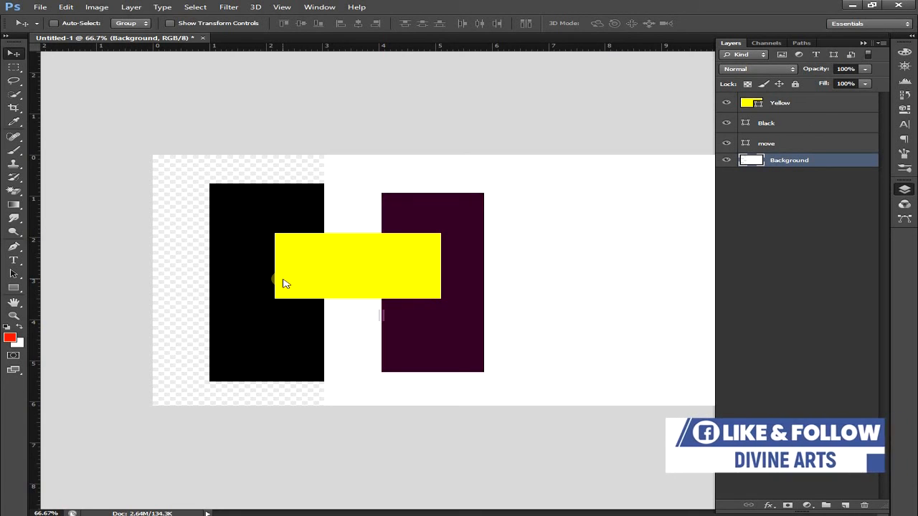
left_click_drag(444, 285, 297, 274)
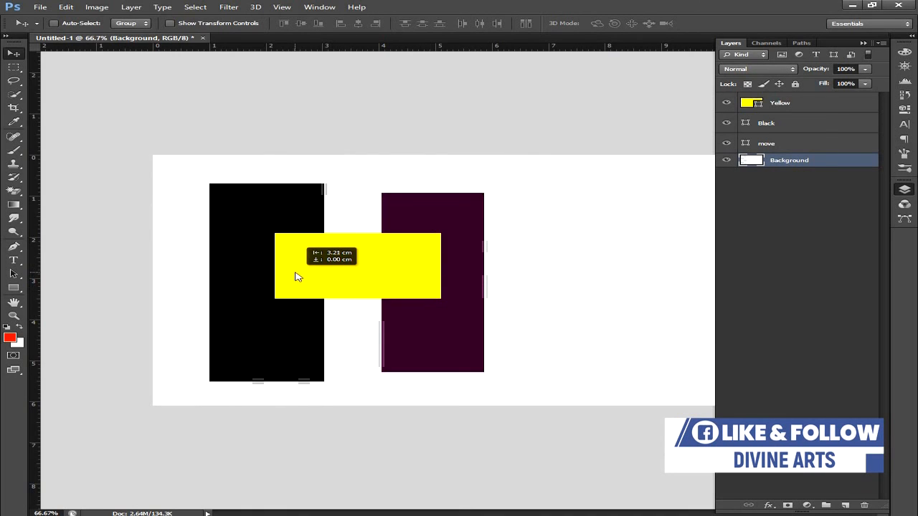
Lock all properties of the Background layer.
right_click(853, 165)
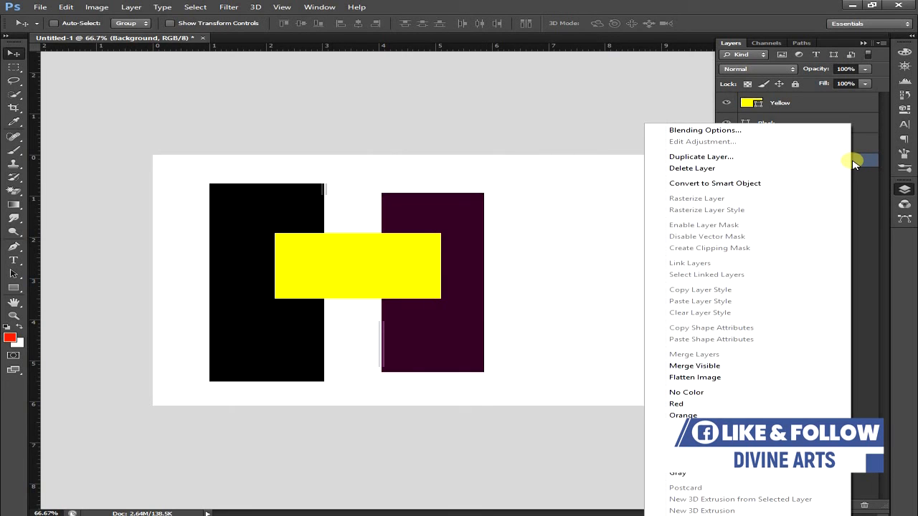
left_click(852, 164)
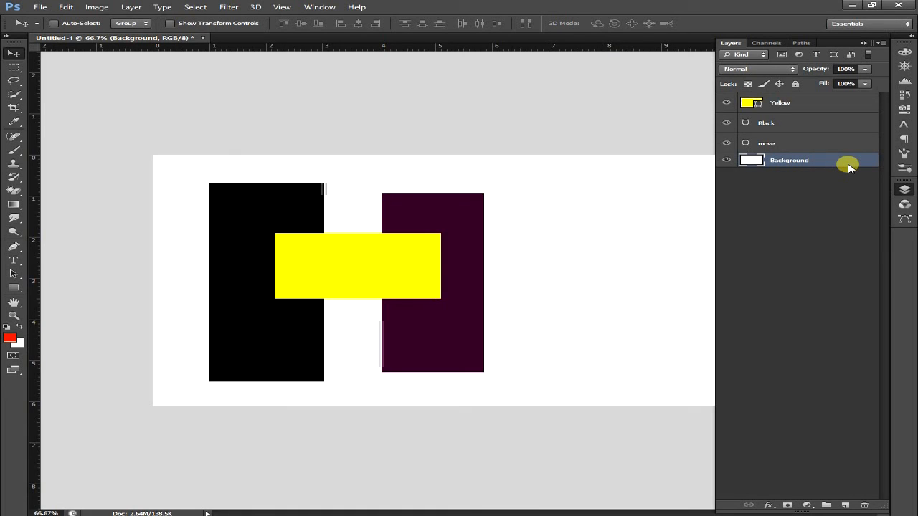
left_click(795, 85)
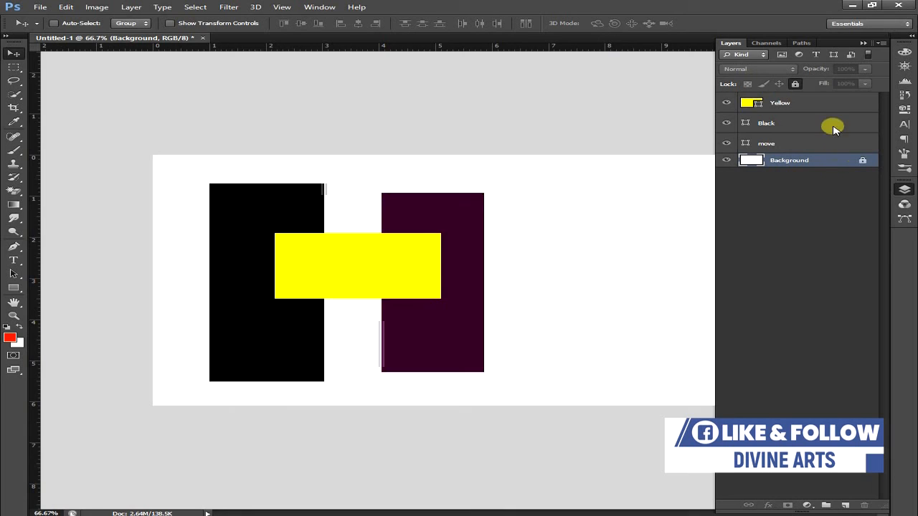
Select the Yellow layer and switch to the Eraser Tool.
left_click(805, 122)
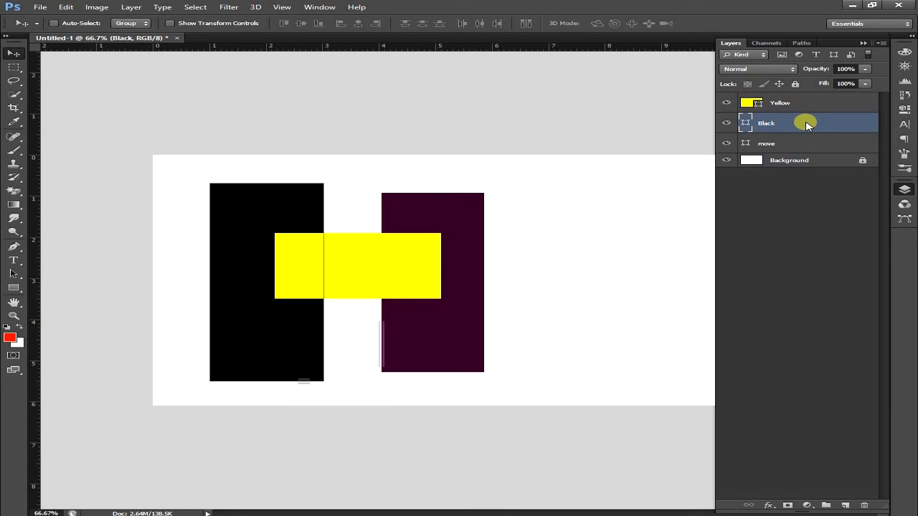
left_click(806, 104)
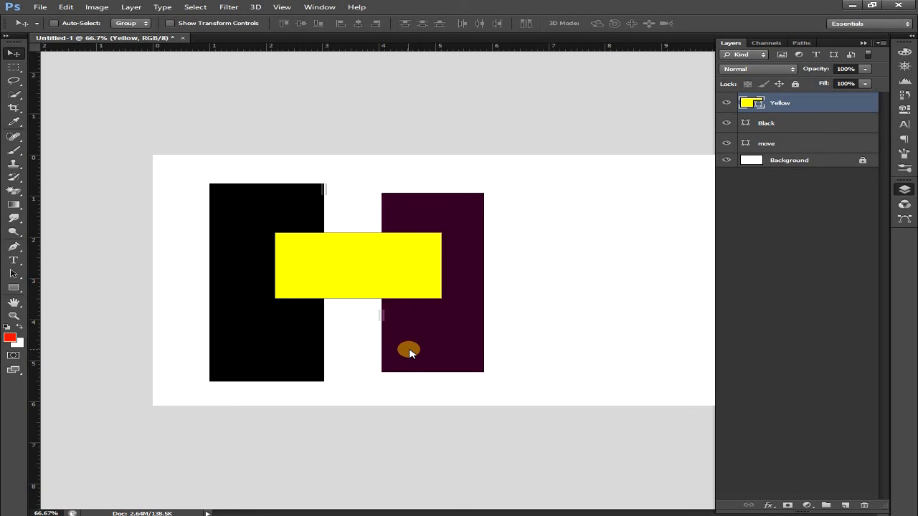
left_click(13, 188)
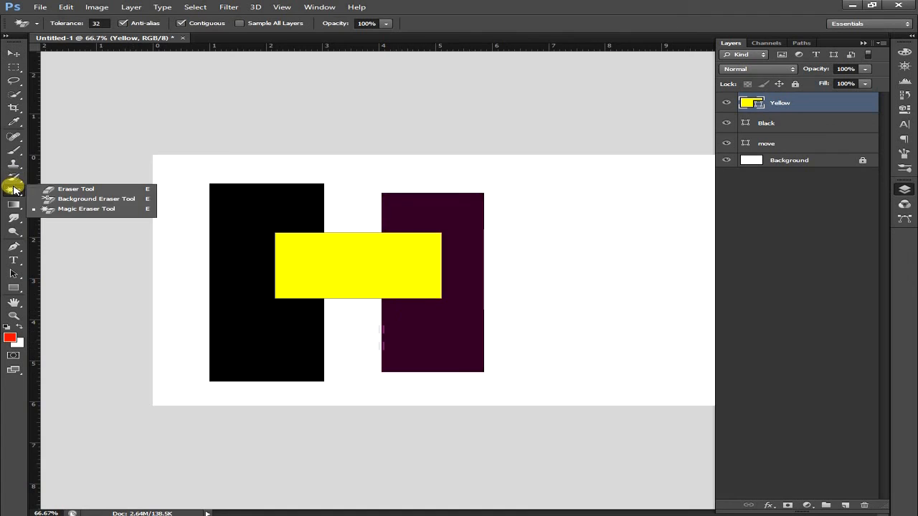
left_click(49, 190)
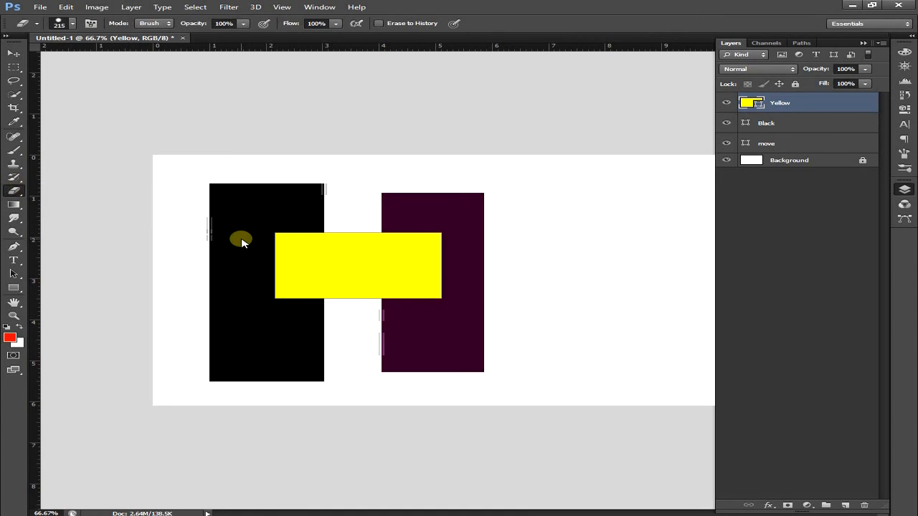
Try to erase part of the yellow rectangle, declining to rasterize the shape.
left_click(281, 241)
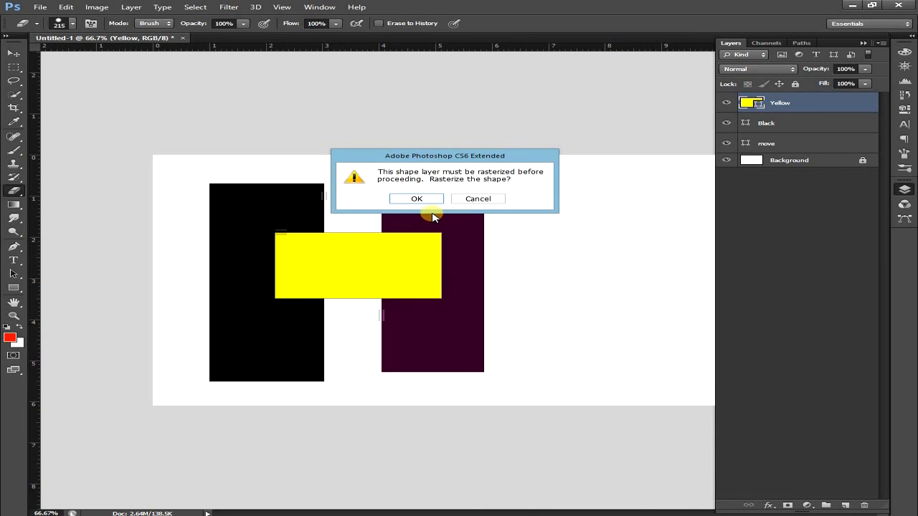
left_click(476, 199)
left_click(485, 200)
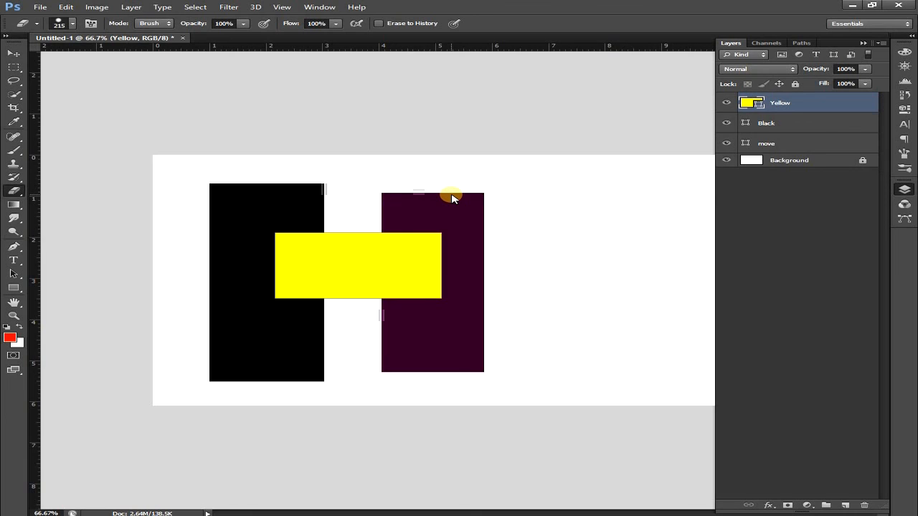
Rasterize the Yellow shape layer.
right_click(798, 105)
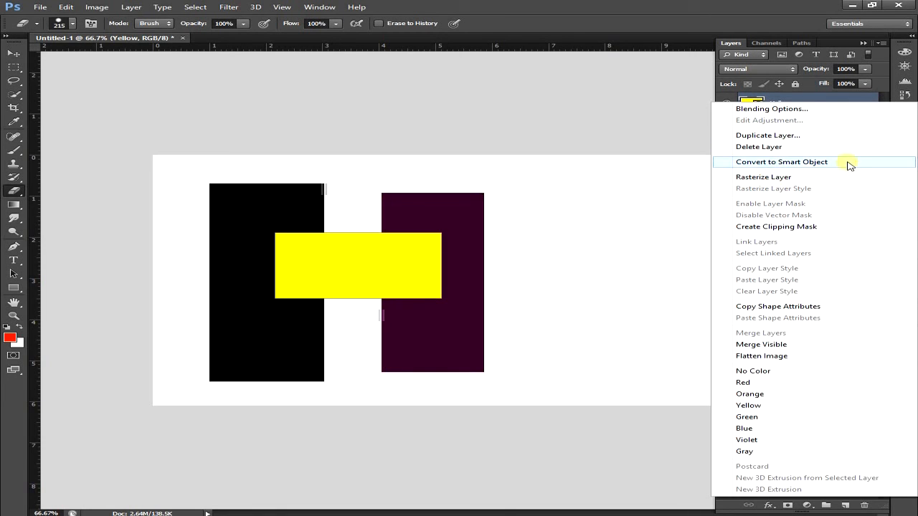
left_click(751, 181)
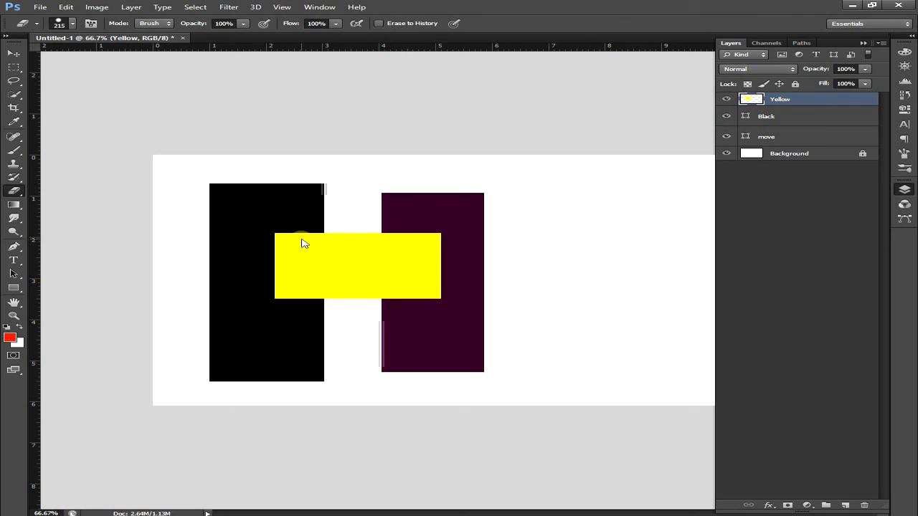
Reduce the eraser size to 70 and erase the left end of the yellow rectangle where it overlaps the black one.
key("bracketleft")
key("bracketleft")
key("bracketleft")
key("bracketleft")
key("bracketleft")
key("bracketleft")
key("bracketleft")
key("bracketleft")
mouse_move(299, 242)
left_mouse_down()
mouse_move(274, 254)
mouse_move(294, 231)
mouse_move(271, 244)
mouse_move(287, 241)
mouse_move(285, 267)
mouse_move(296, 251)
mouse_move(289, 294)
left_mouse_up()
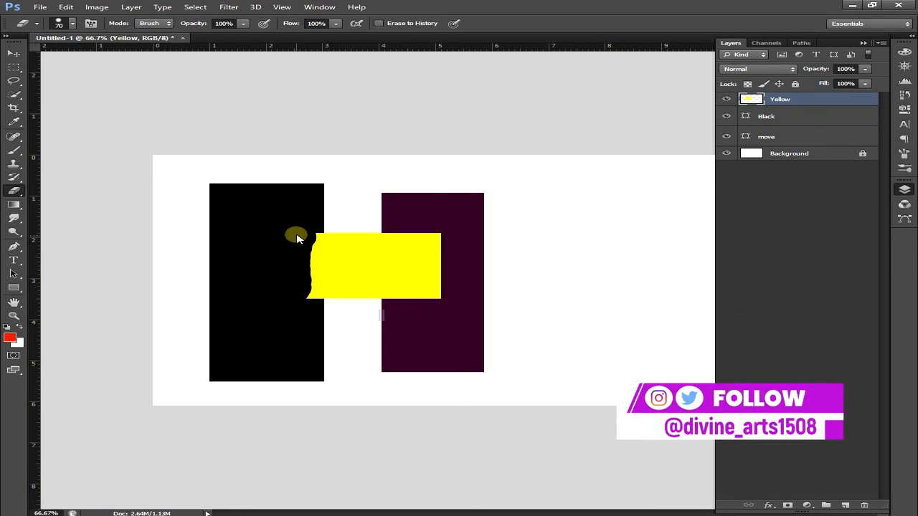
mouse_move(300, 239)
left_mouse_down()
mouse_move(299, 302)
mouse_move(297, 232)
mouse_move(300, 316)
left_mouse_up()
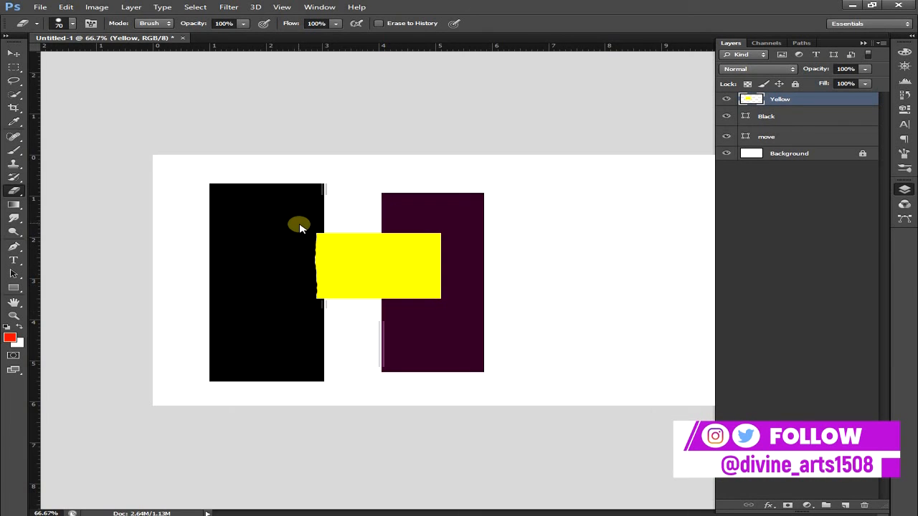
mouse_move(302, 234)
left_mouse_down()
mouse_move(302, 316)
mouse_move(308, 216)
mouse_move(315, 297)
mouse_move(301, 241)
left_mouse_up()
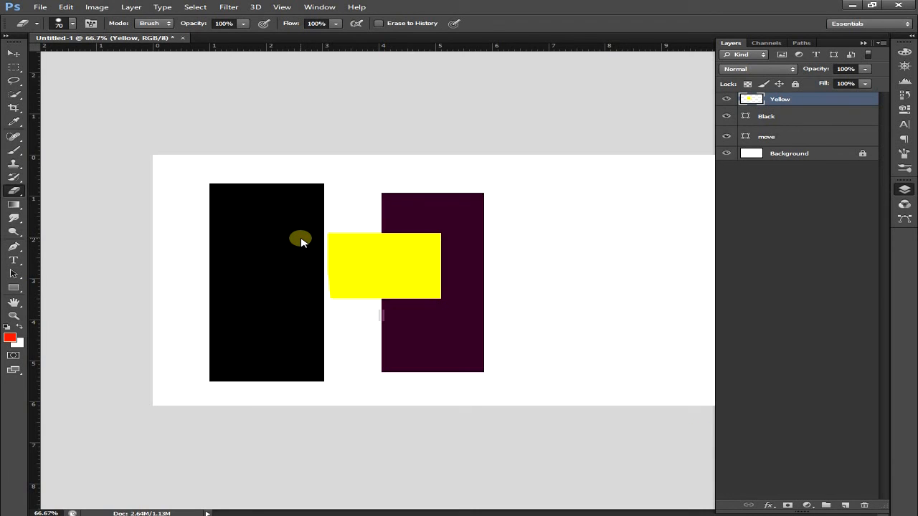
Undo the last erasure on the yellow rectangle, and undo another trial eraser stroke across its overlap with the black rectangle.
left_click(68, 7)
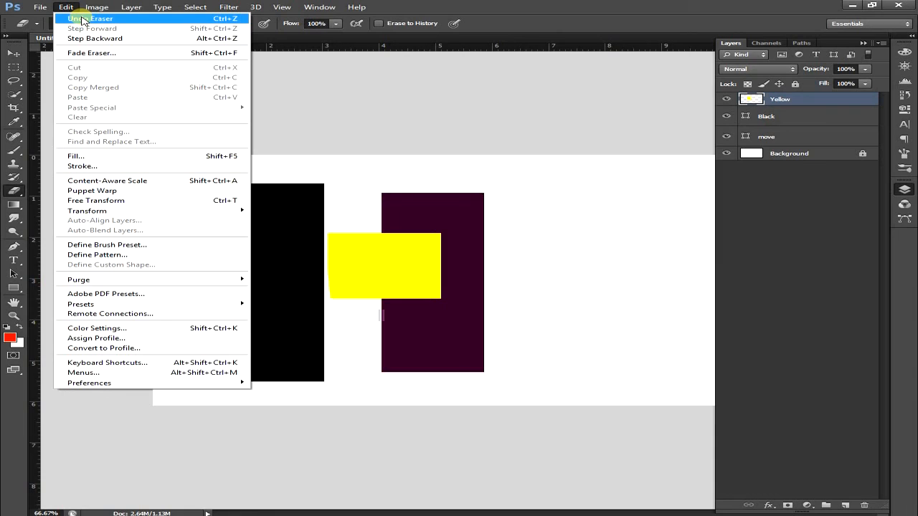
left_click(83, 20)
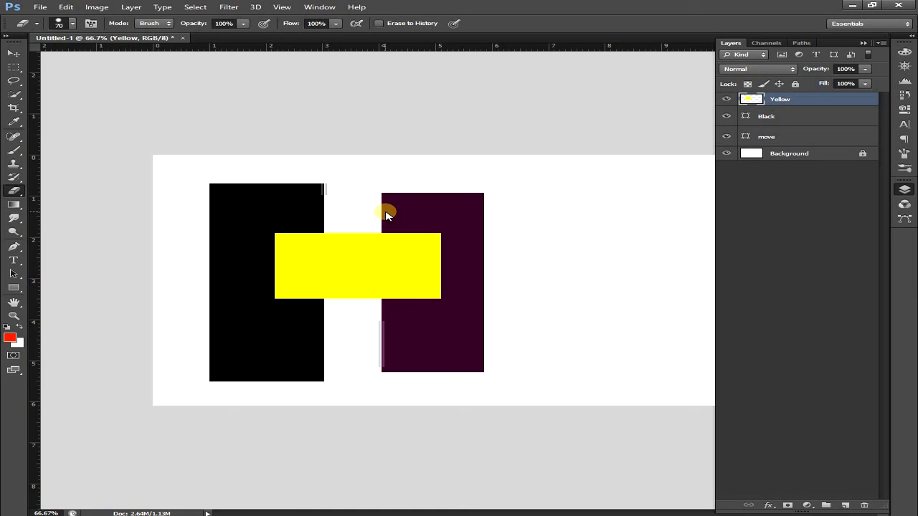
mouse_move(366, 231)
left_mouse_down()
mouse_move(336, 260)
mouse_move(343, 291)
mouse_move(296, 243)
mouse_move(324, 307)
mouse_move(268, 234)
mouse_move(294, 299)
mouse_move(303, 201)
left_mouse_up()
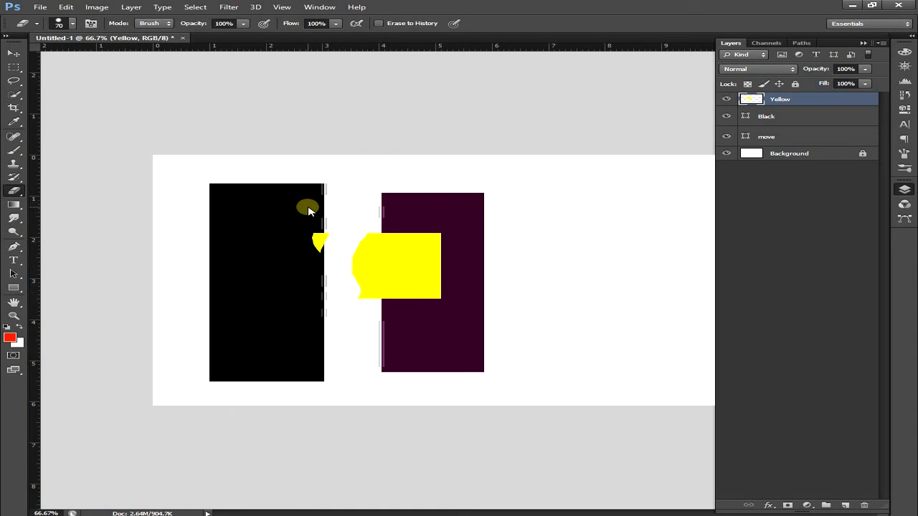
key("ctrl+z")
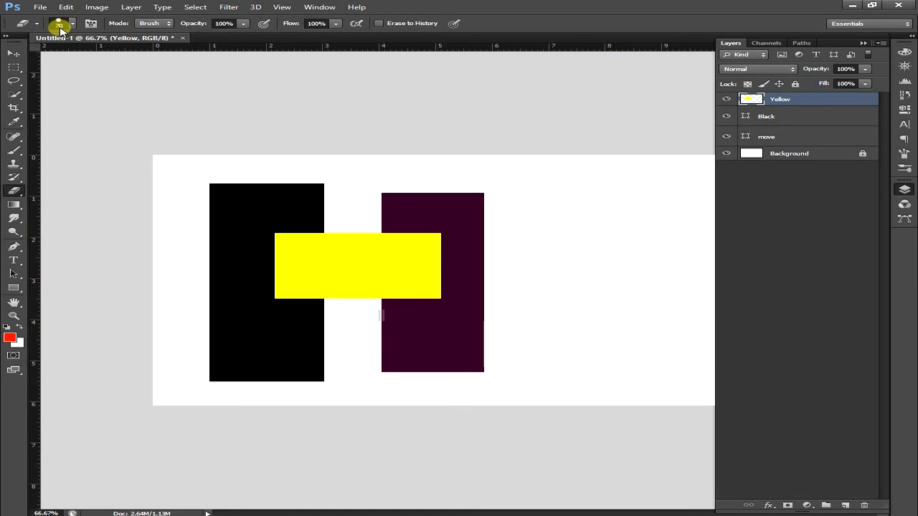
Start saving the document to the desktop as a new file named Tutorial.
left_click(42, 8)
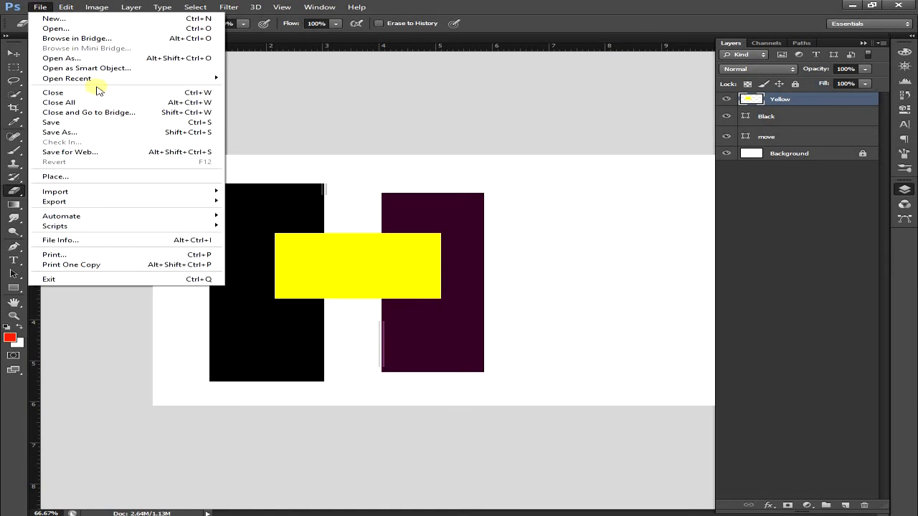
left_click(109, 132)
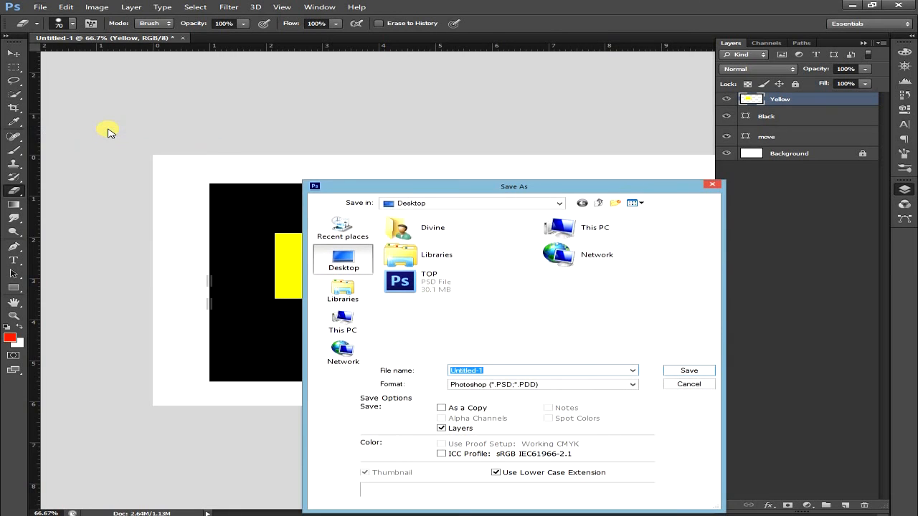
left_click_drag(459, 188, 399, 109)
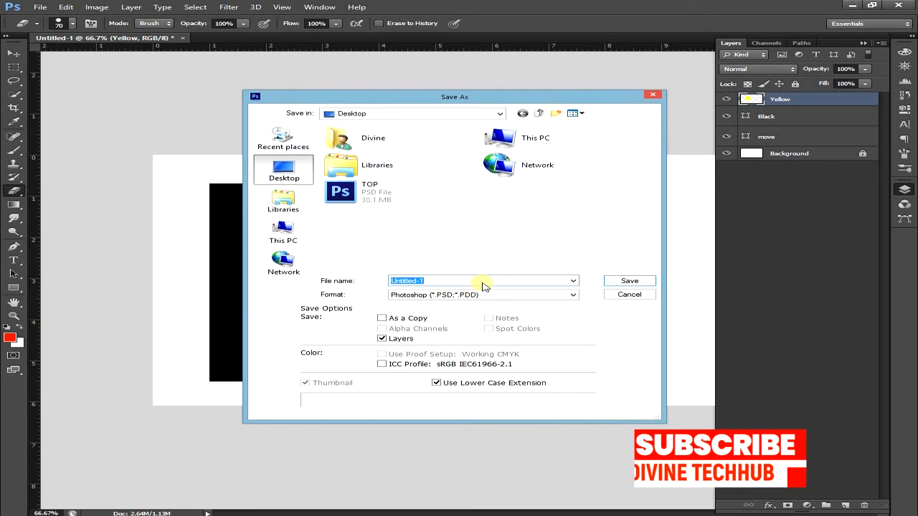
type("Tutorial")
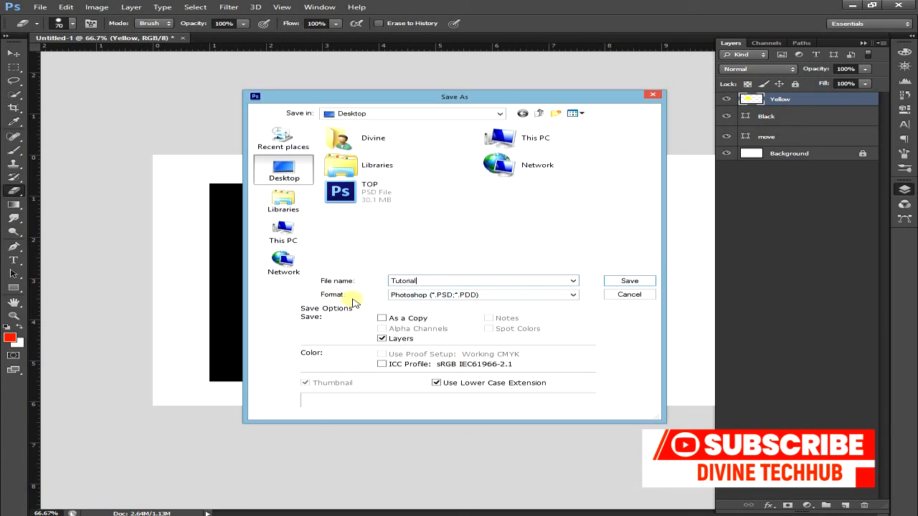
Look through the available save formats, trying JPEG and PNG for the Tutorial file.
left_click(459, 301)
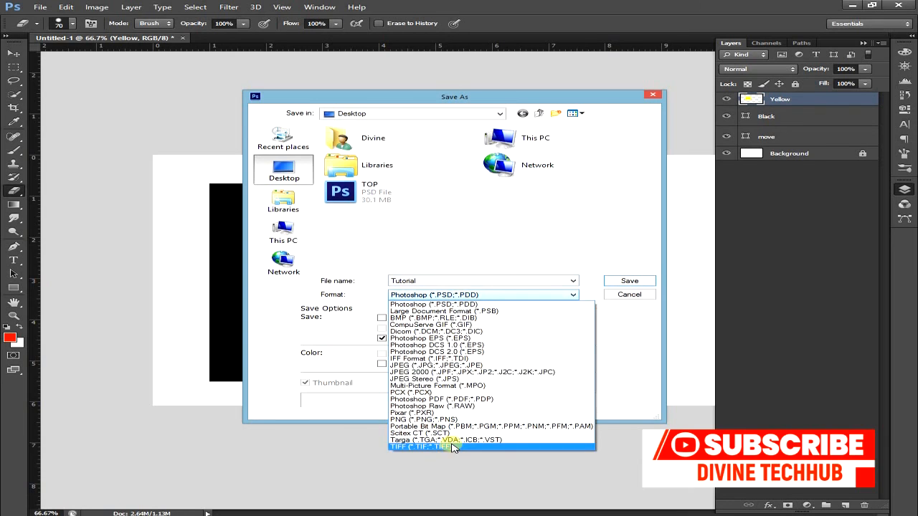
left_click(465, 297)
left_click(464, 295)
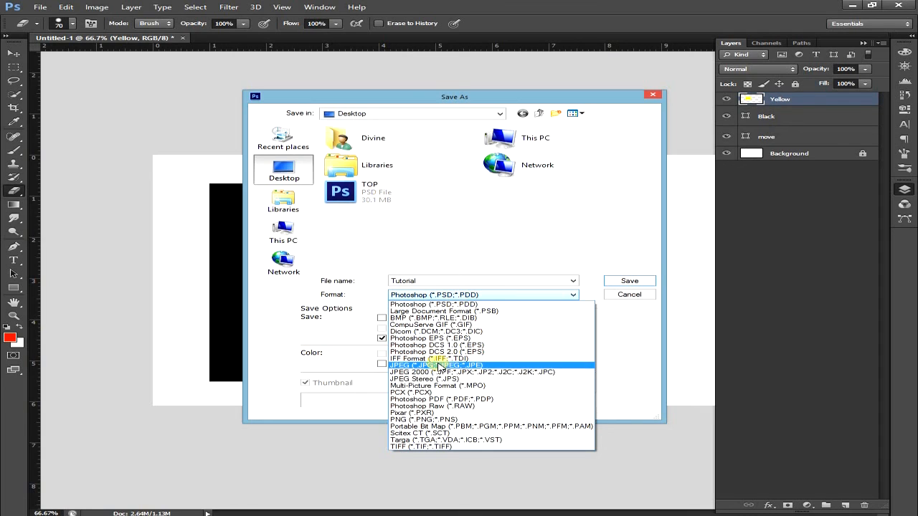
left_click(439, 365)
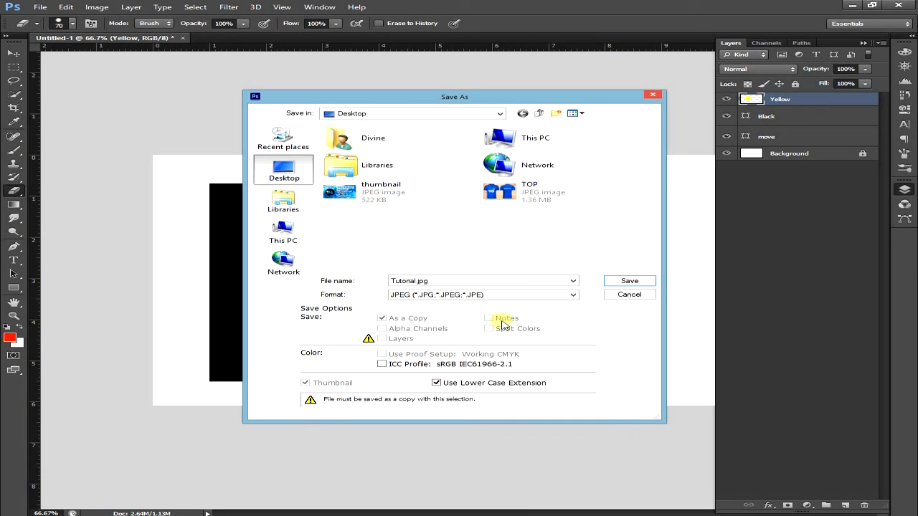
left_click(488, 294)
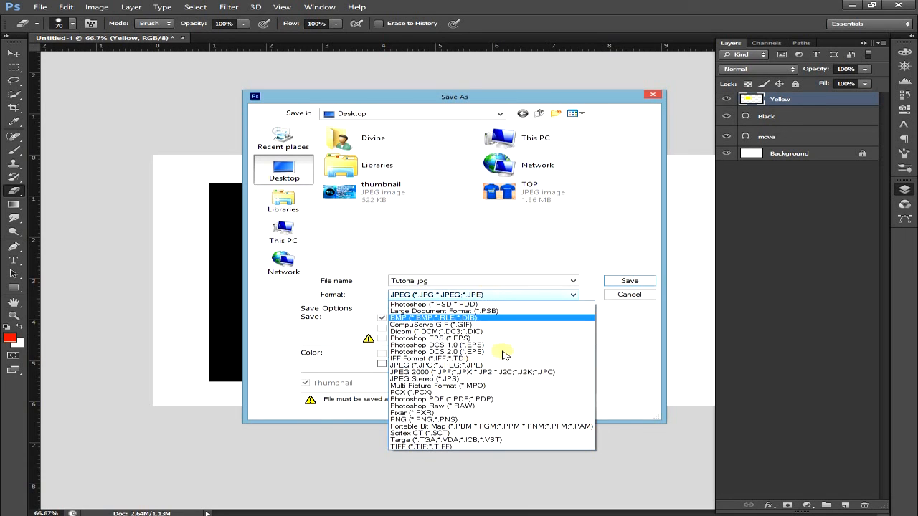
left_click(468, 420)
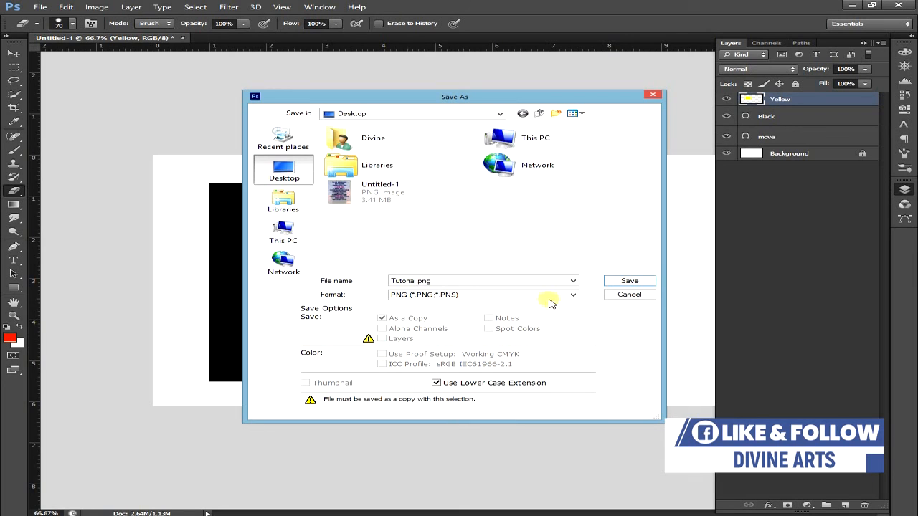
Set the format to Photoshop (*.PSD;*.PDD) and save Tutorial.psd with Maximize Compatibility enabled.
left_click(505, 294)
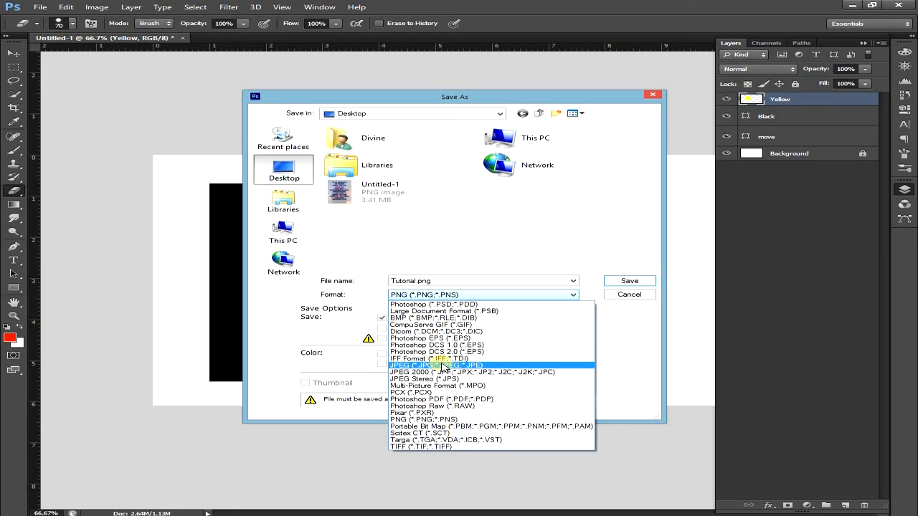
left_click(443, 306)
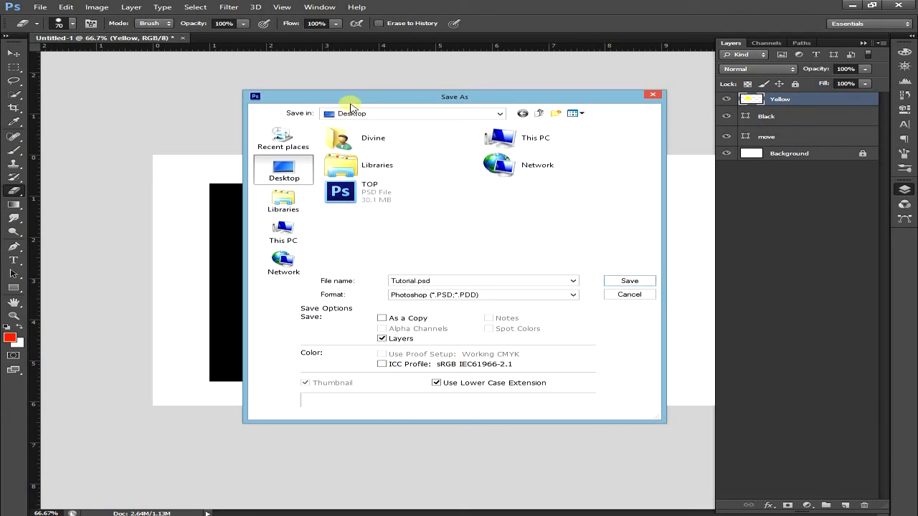
left_click(622, 281)
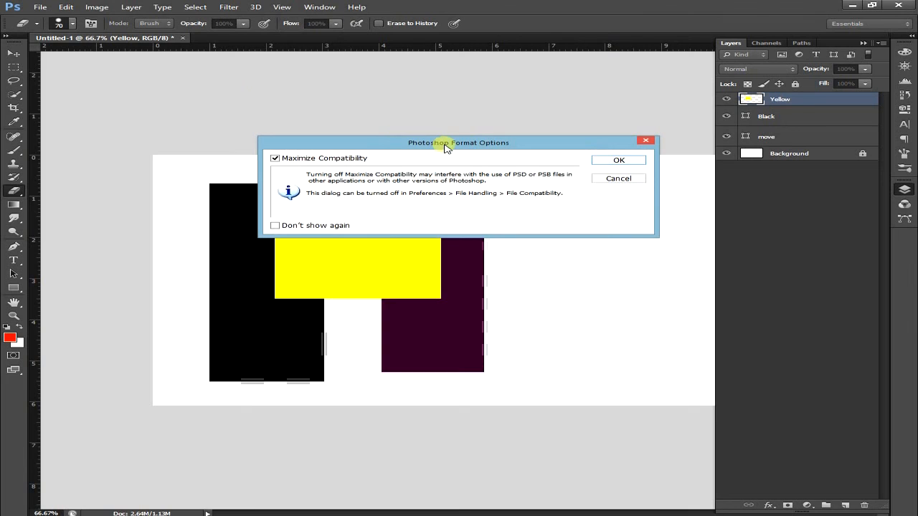
left_click(615, 162)
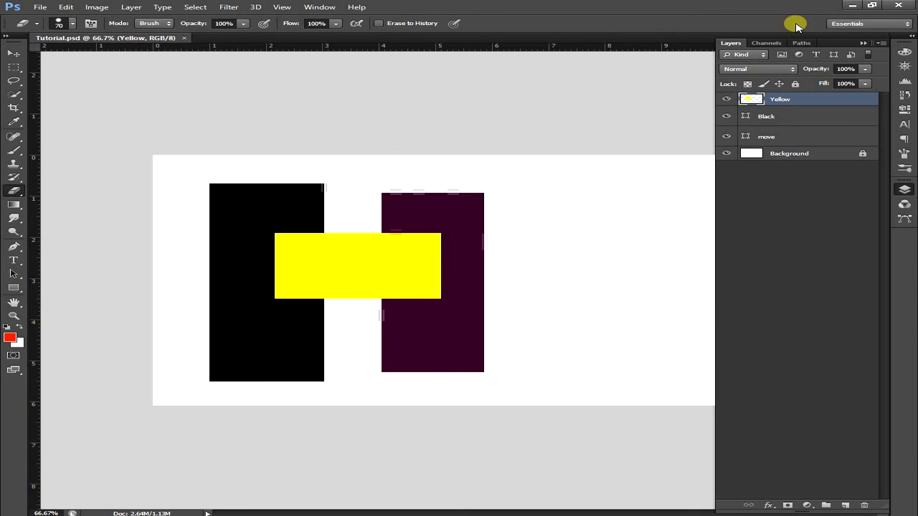
Minimize Photoshop to reach the desktop and try to open the saved Tutorial file.
left_click(852, 6)
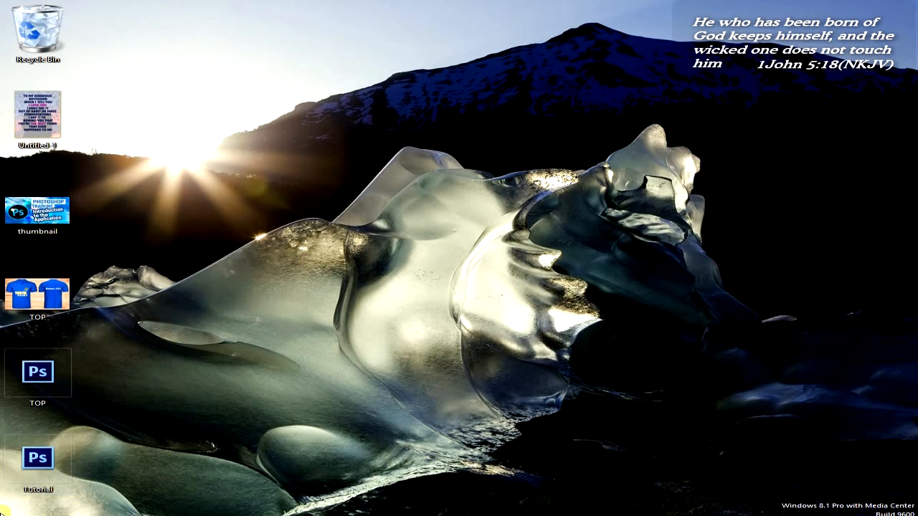
double_click(30, 465)
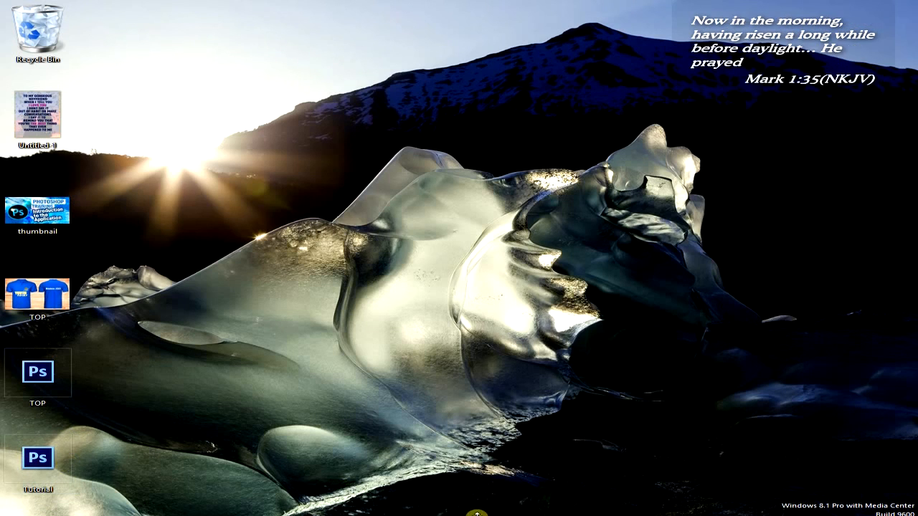